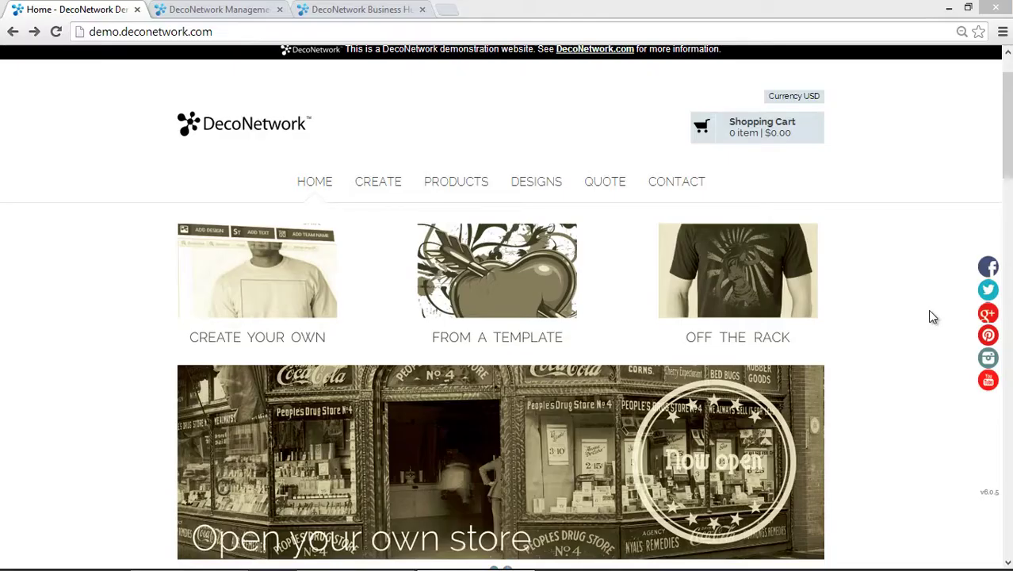
- Open the Panthers product from Off the rack and check its Related Products, which list only Palm Beach T-Shirt
{"action": "left_click_drag", "start_coordinate": [1005, 102], "coordinate": [1008, 214]}
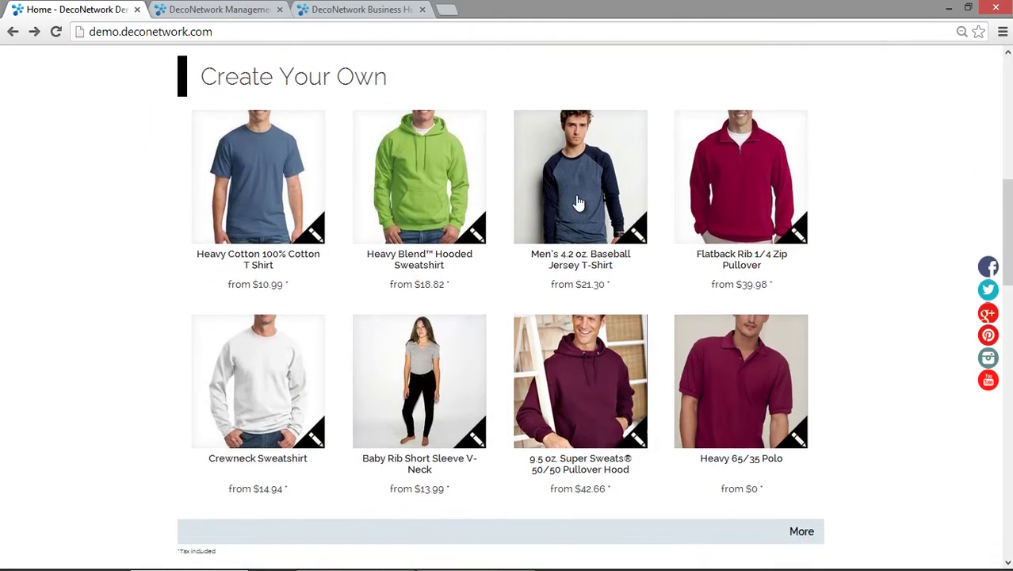
{"action": "left_click_drag", "start_coordinate": [1009, 207], "coordinate": [1011, 312]}
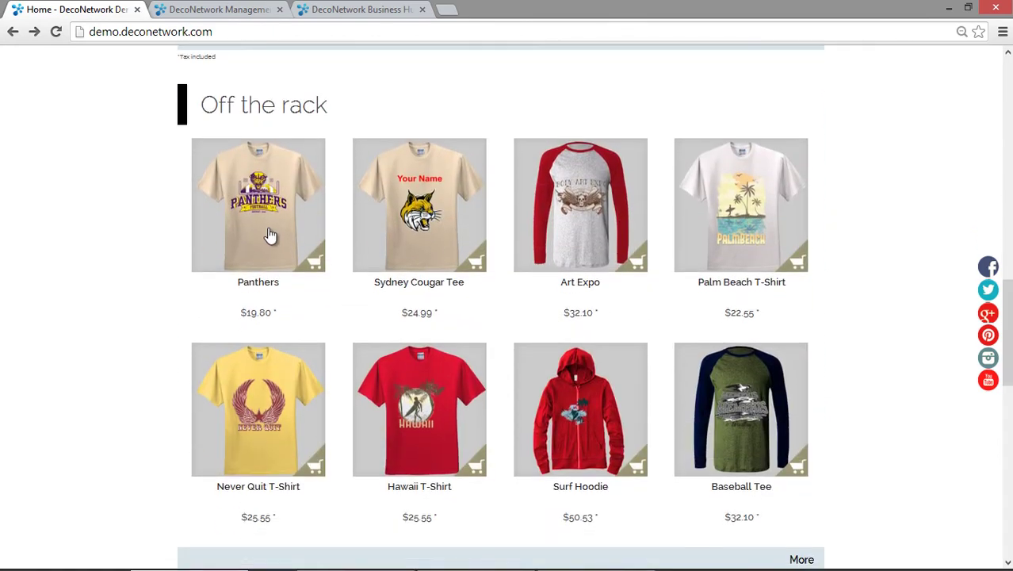
{"action": "left_click", "coordinate": [268, 233]}
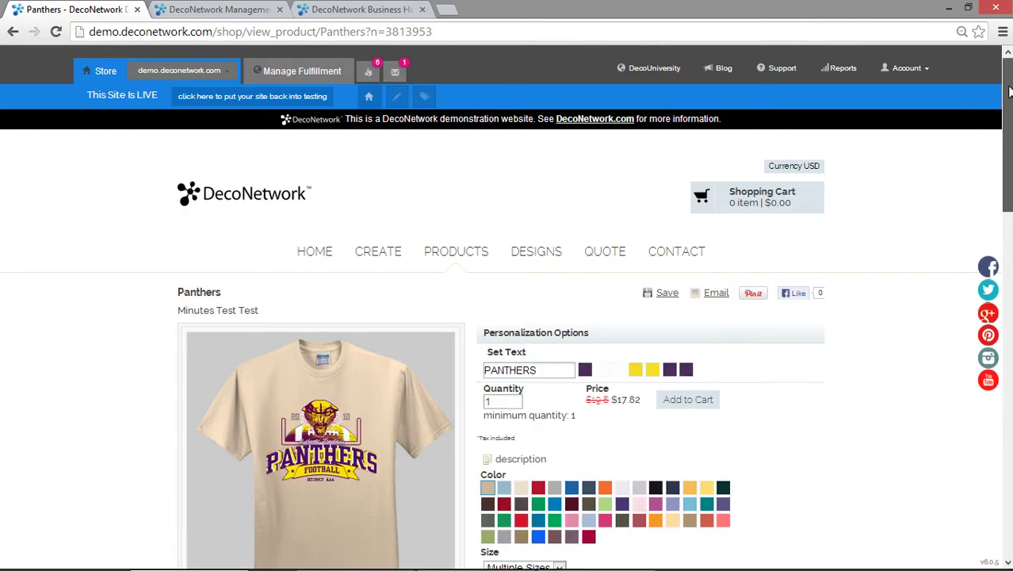
{"action": "scroll", "coordinate": [1010, 87], "scroll_direction": "down", "scroll_amount": 4}
{"action": "scroll", "coordinate": [570, 300], "scroll_direction": "down", "scroll_amount": 6}
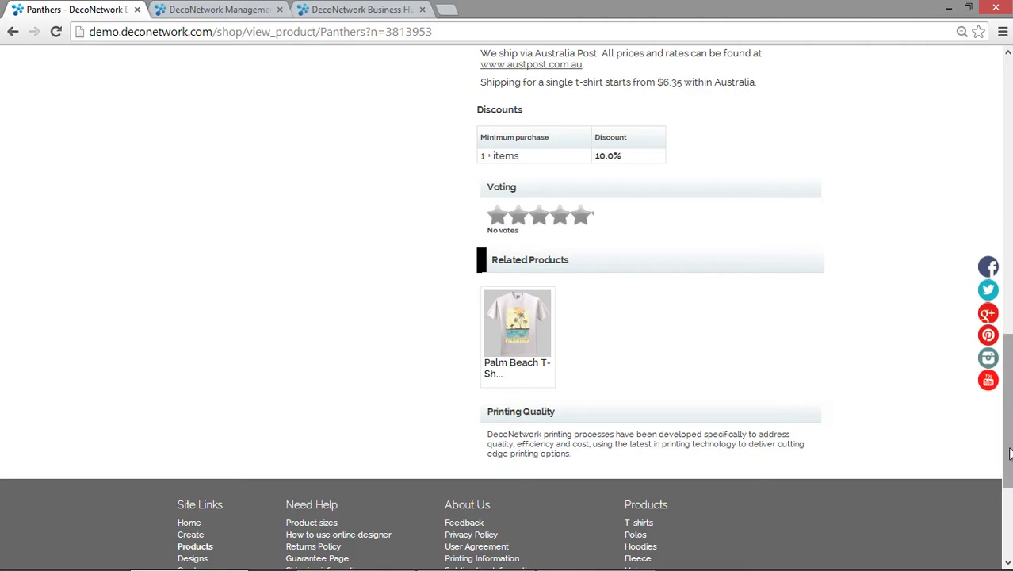
{"action": "left_click_drag", "start_coordinate": [1009, 453], "coordinate": [1009, 119]}
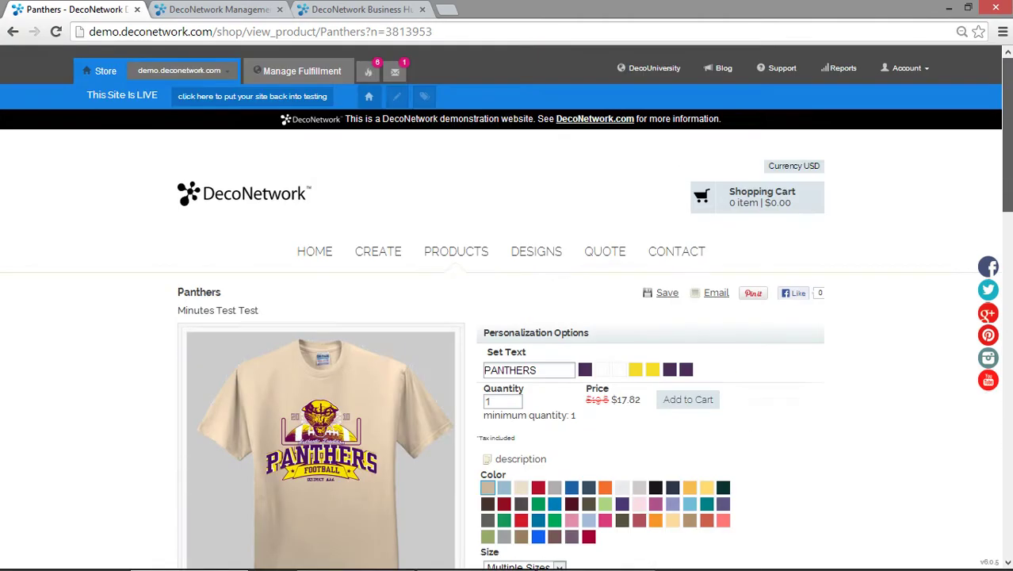
- Go to Management for demo.deconetwork.com and open its Decorated Products list
{"action": "left_click", "coordinate": [230, 9]}
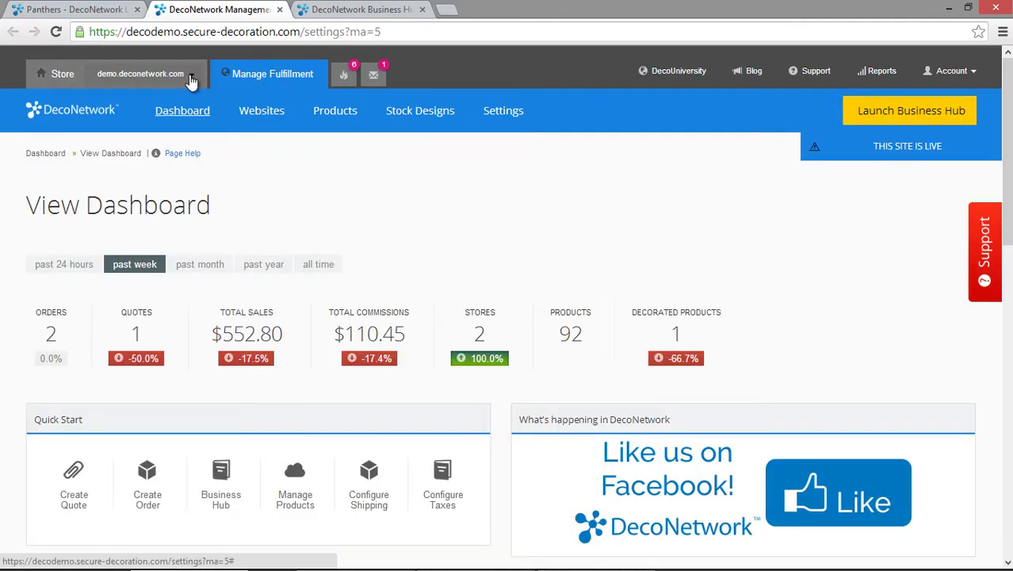
{"action": "left_click", "coordinate": [190, 80]}
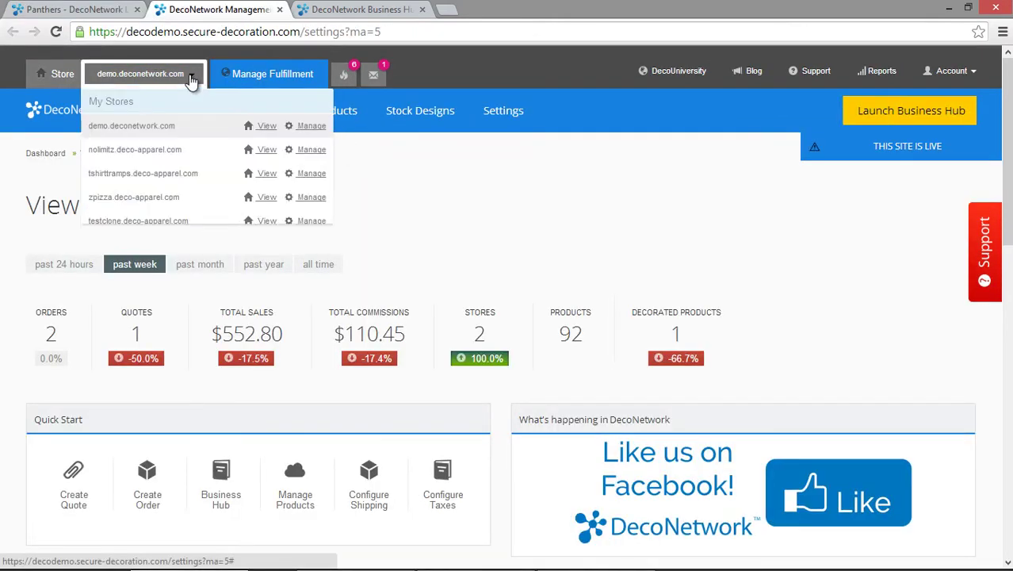
{"action": "left_click", "coordinate": [309, 129]}
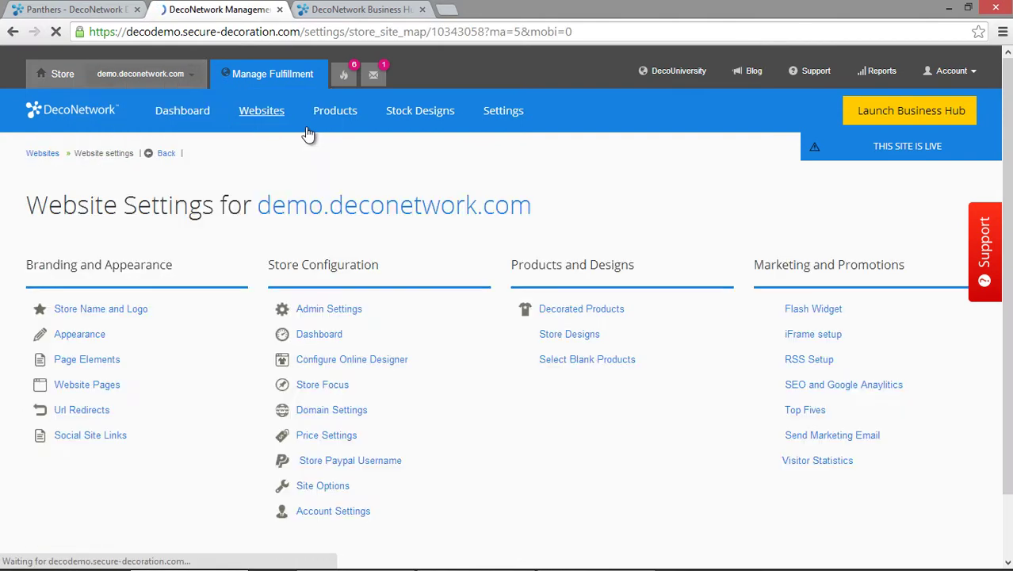
{"action": "left_click", "coordinate": [600, 312]}
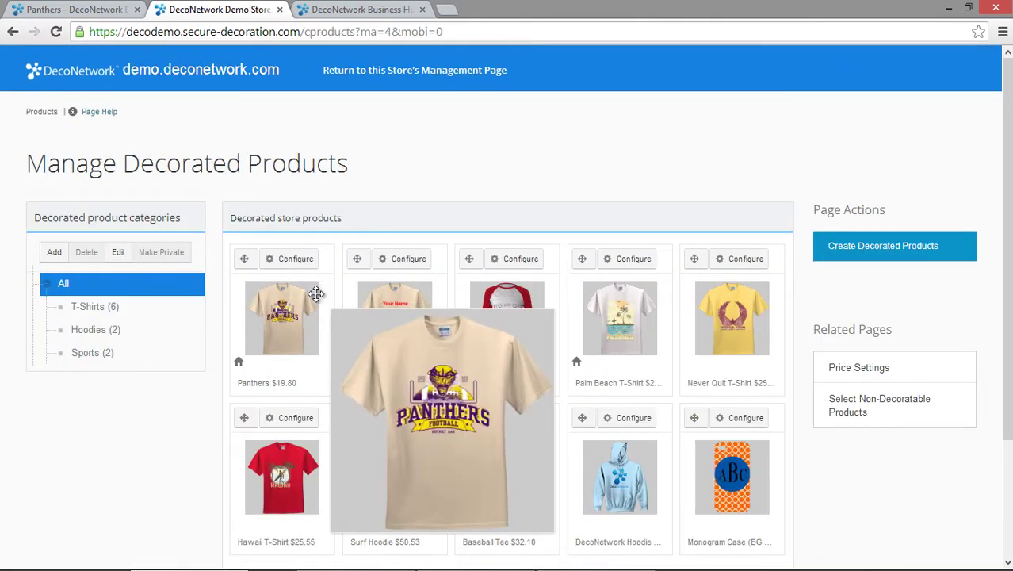
- Add DecoNetwork Hoodie as a related product of Panthers and save the product
{"action": "left_click", "coordinate": [292, 259]}
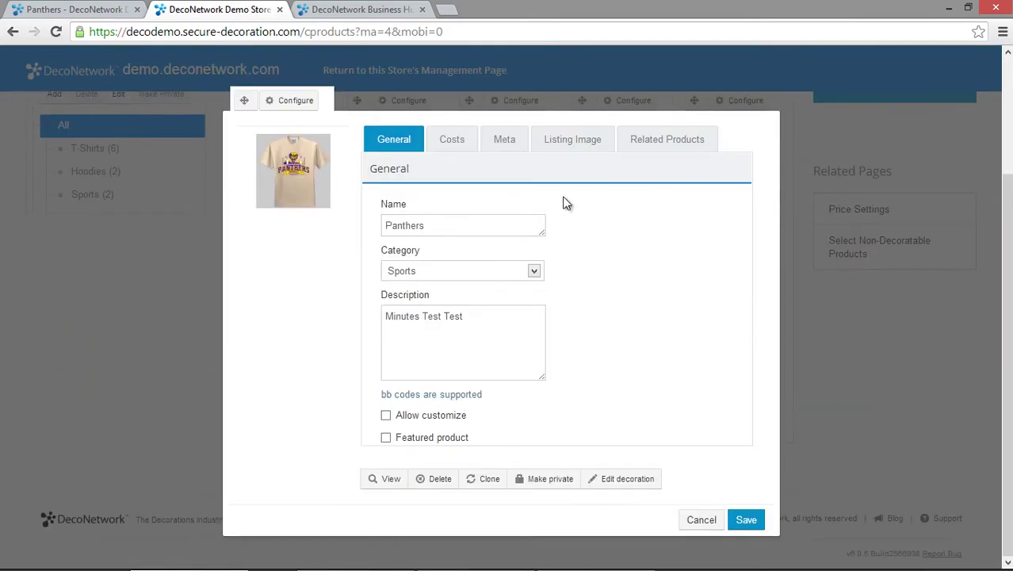
{"action": "left_click", "coordinate": [665, 143]}
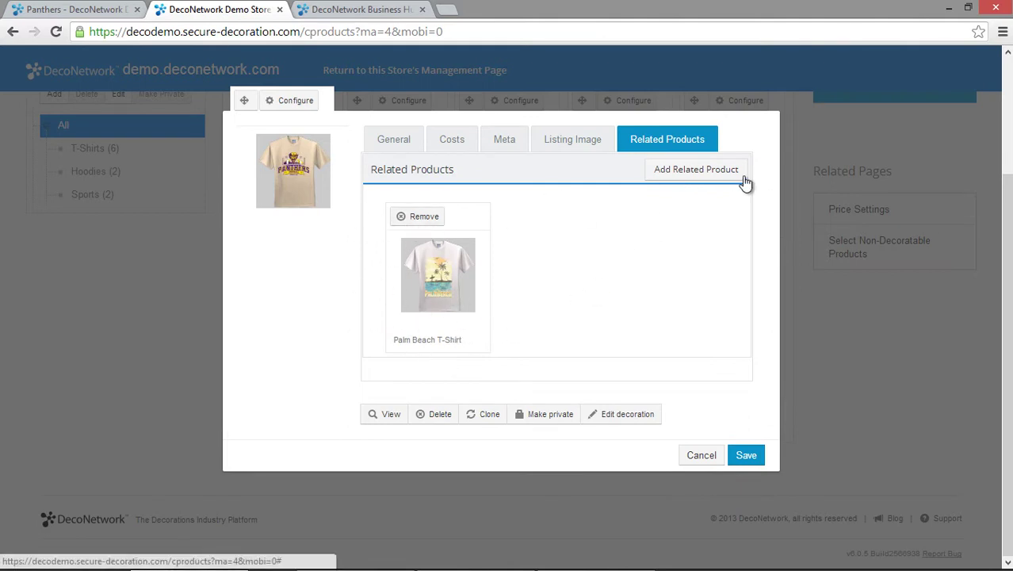
{"action": "left_click", "coordinate": [716, 171]}
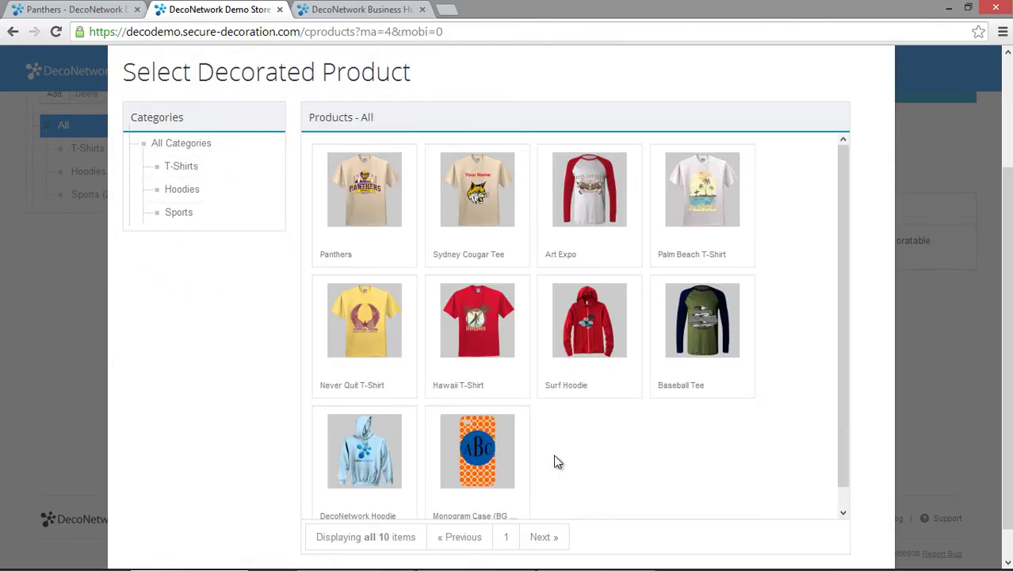
{"action": "left_click", "coordinate": [371, 444]}
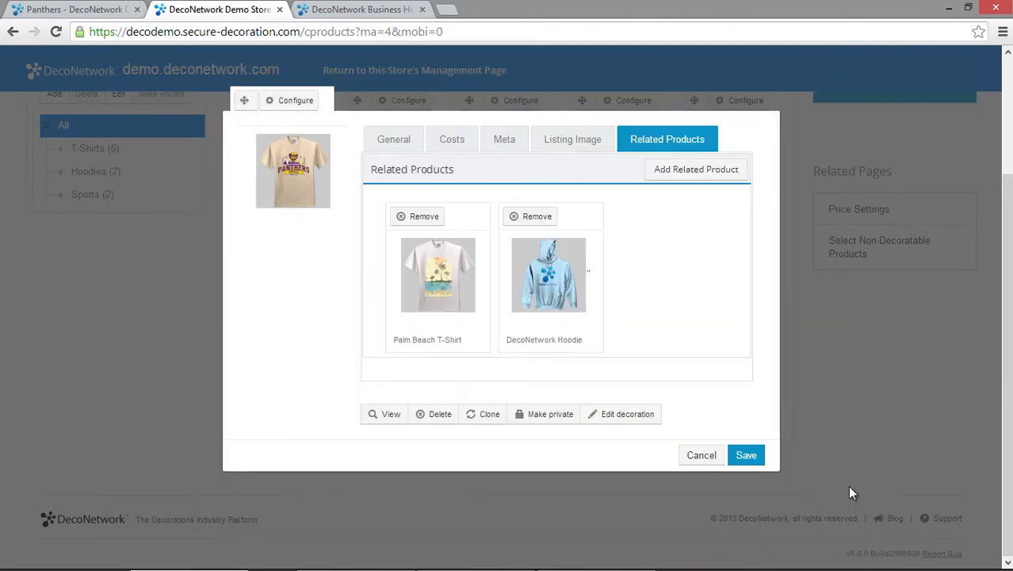
{"action": "left_click", "coordinate": [747, 456]}
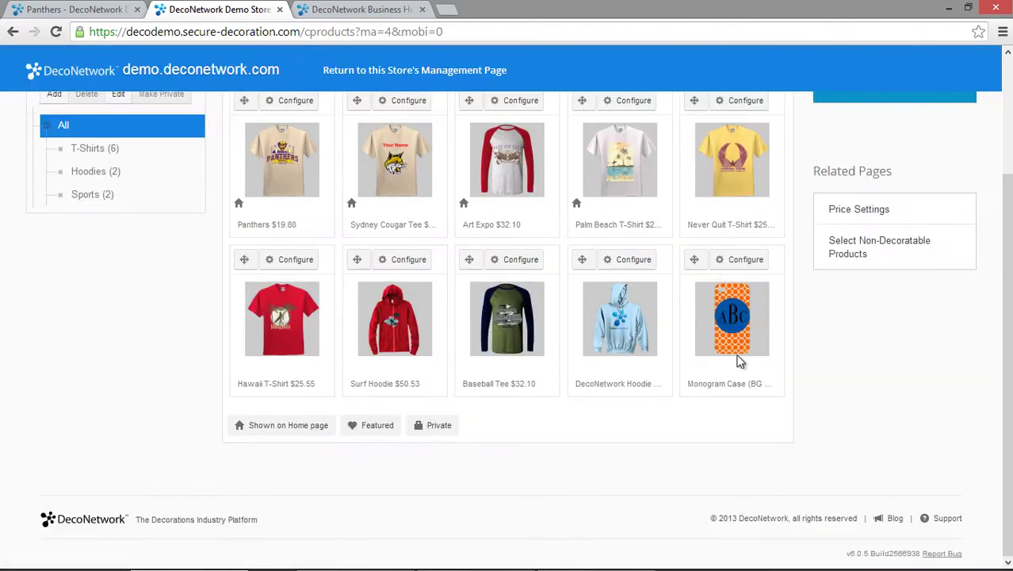
- Reload the Panthers storefront page and confirm DecoNetwork Hoodie now appears under Related Products
{"action": "left_click", "coordinate": [123, 11]}
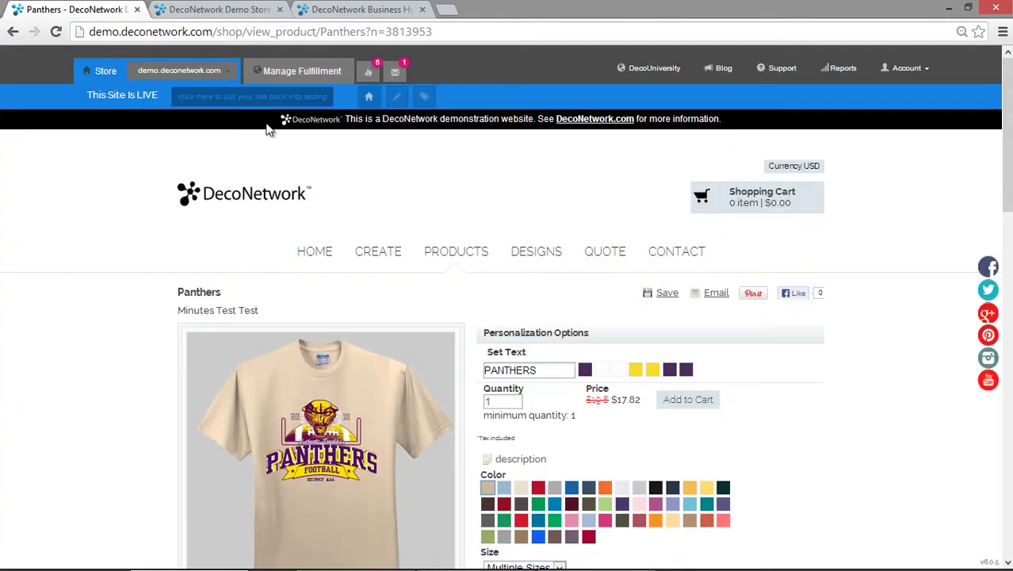
{"action": "key", "text": "F5"}
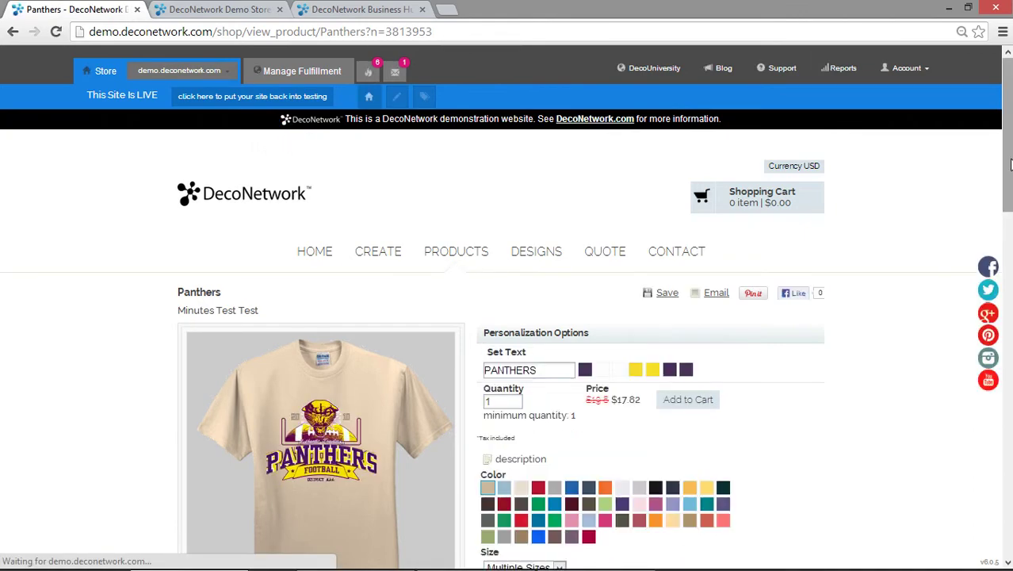
{"action": "left_click_drag", "start_coordinate": [1005, 195], "coordinate": [1000, 456]}
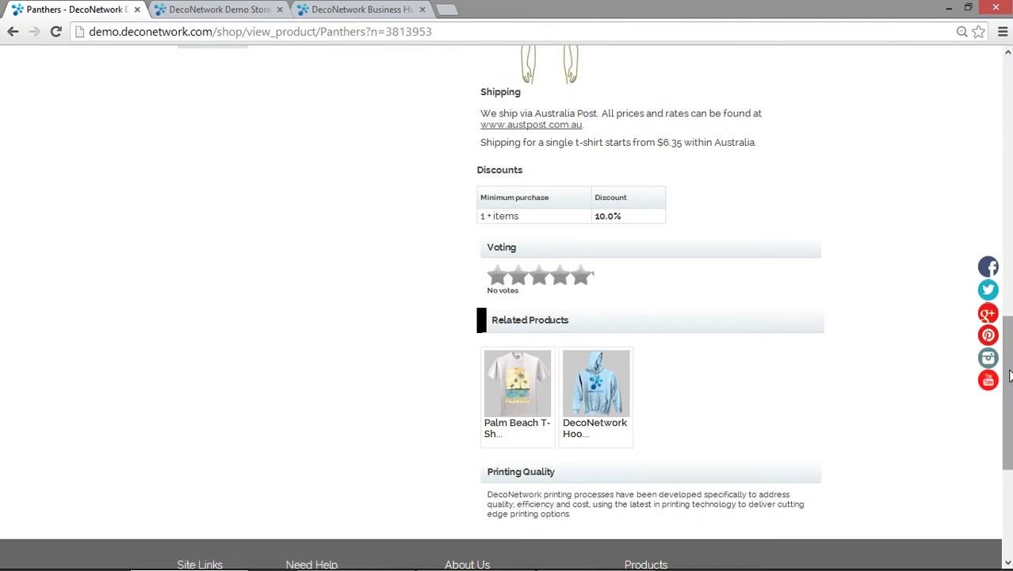
{"action": "left_click_drag", "start_coordinate": [1010, 377], "coordinate": [886, 108]}
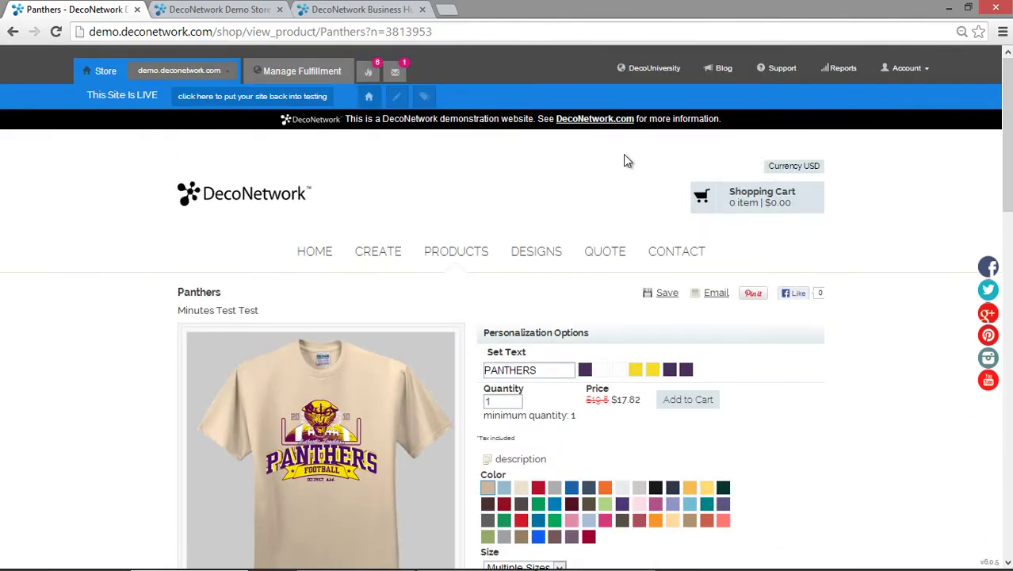
- Move from the Demo Store tab to the DecoNetwork Business Hub welcome page
{"action": "left_click", "coordinate": [241, 9]}
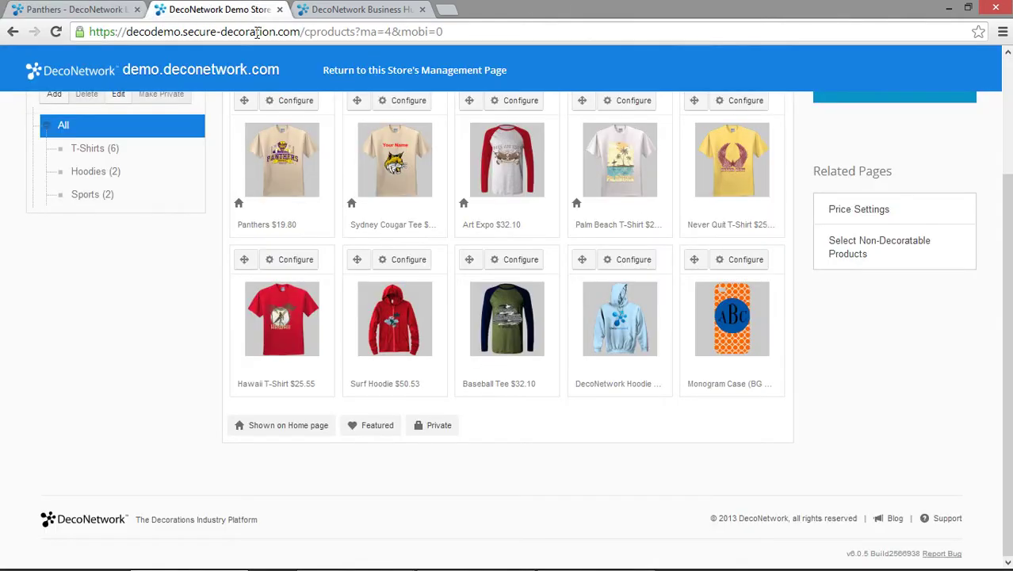
{"action": "left_click", "coordinate": [333, 11]}
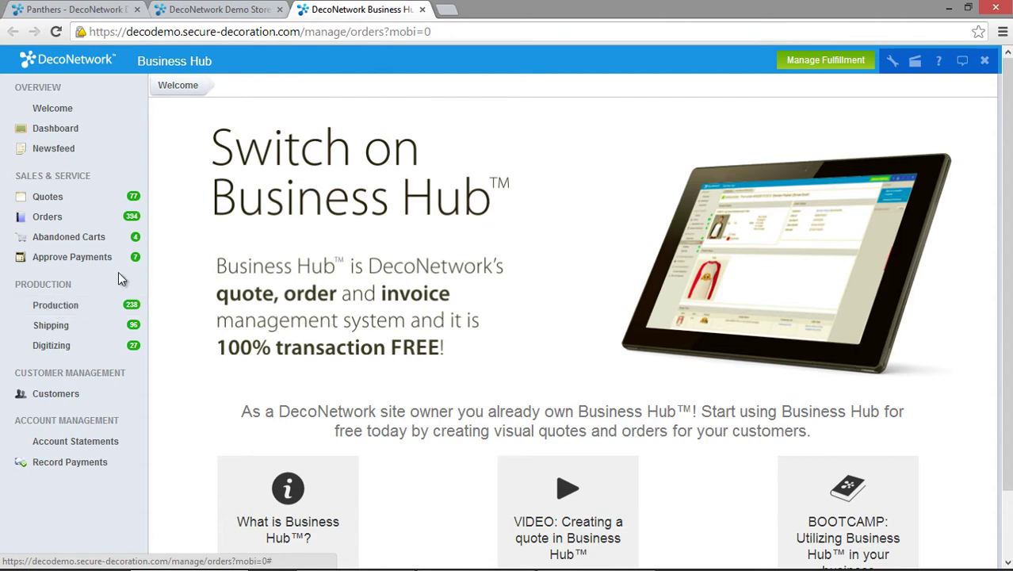
- Start a new order, browse the Sales Team Member list, then cancel the draft to view Production
{"action": "left_click", "coordinate": [45, 221]}
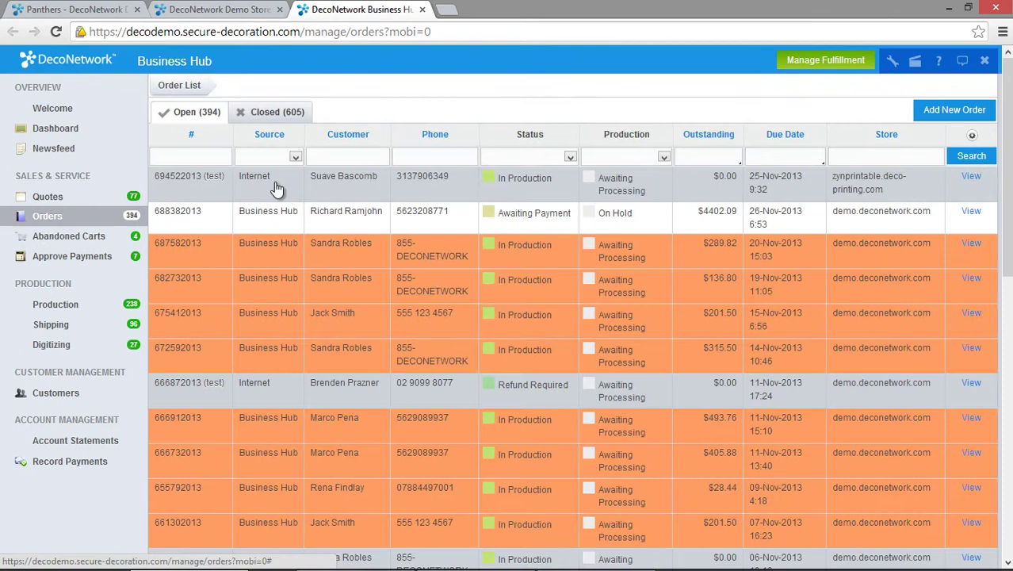
{"action": "left_click", "coordinate": [955, 111]}
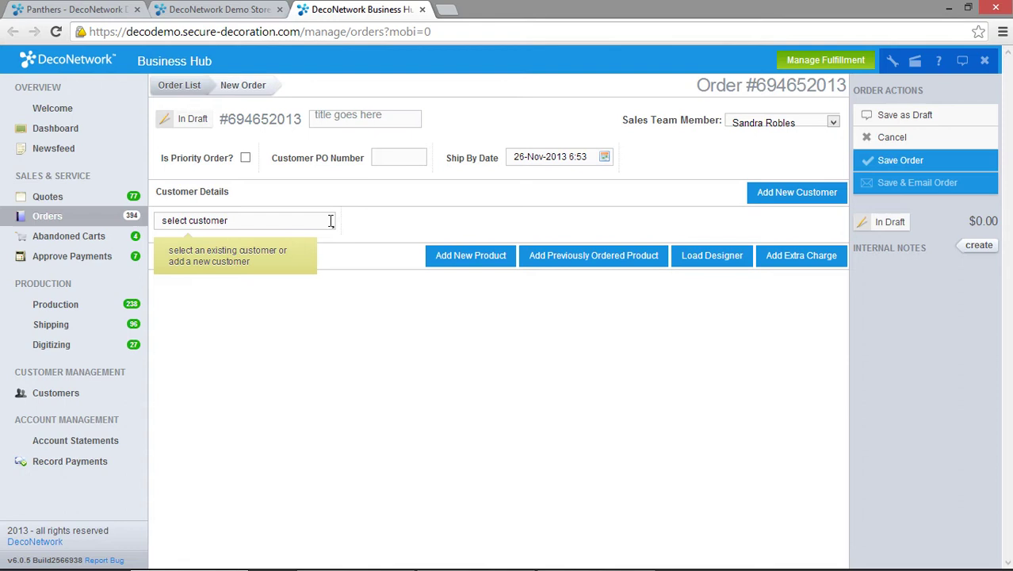
{"action": "left_click", "coordinate": [827, 124]}
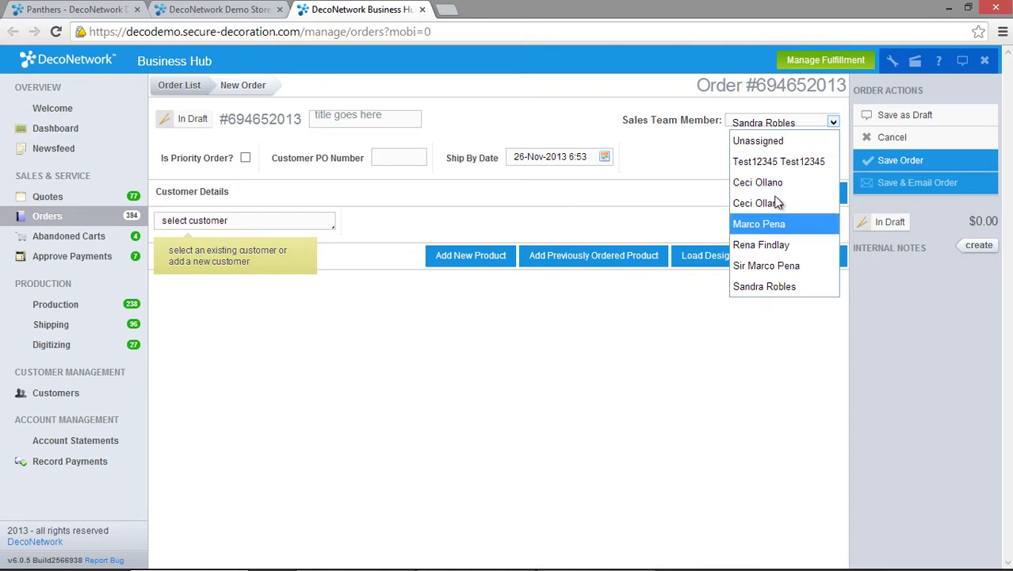
{"action": "left_click", "coordinate": [711, 394]}
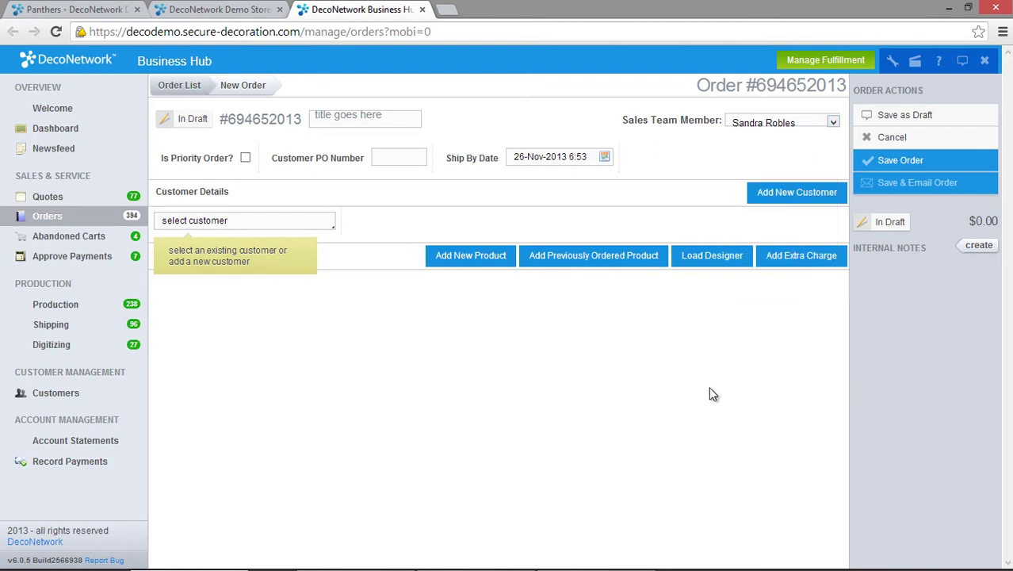
{"action": "left_click", "coordinate": [51, 304]}
{"action": "left_click", "coordinate": [580, 126]}
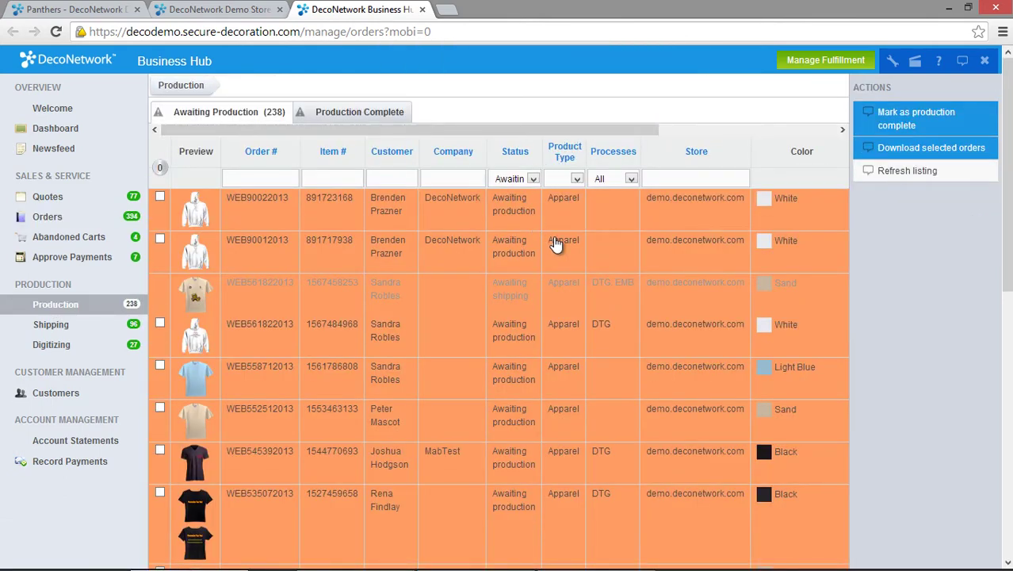
- Reassign the first Heavy Blend Hooded Sweatshirt item from Machine 1 to another team member
{"action": "left_click", "coordinate": [804, 209]}
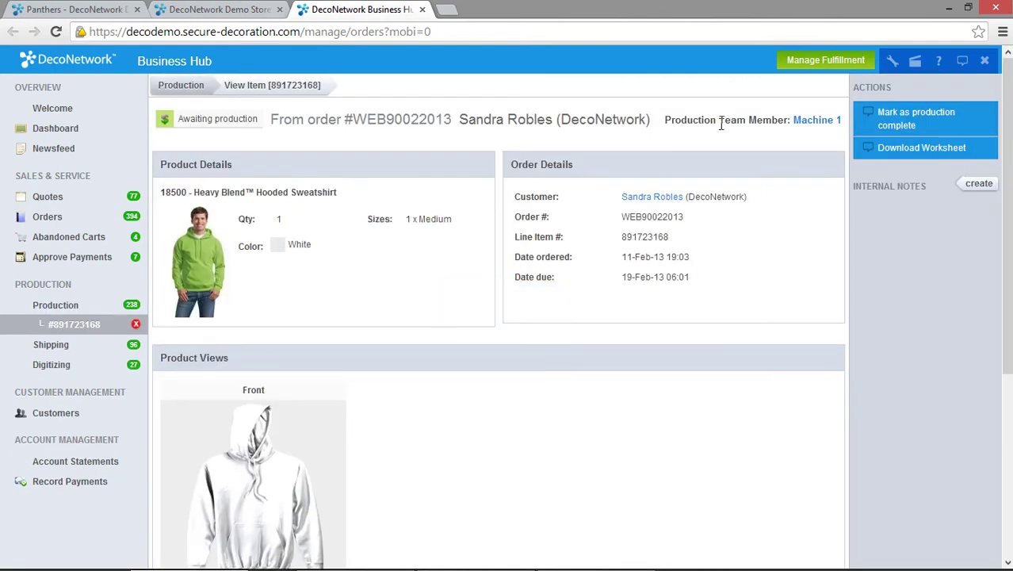
{"action": "left_click", "coordinate": [807, 123]}
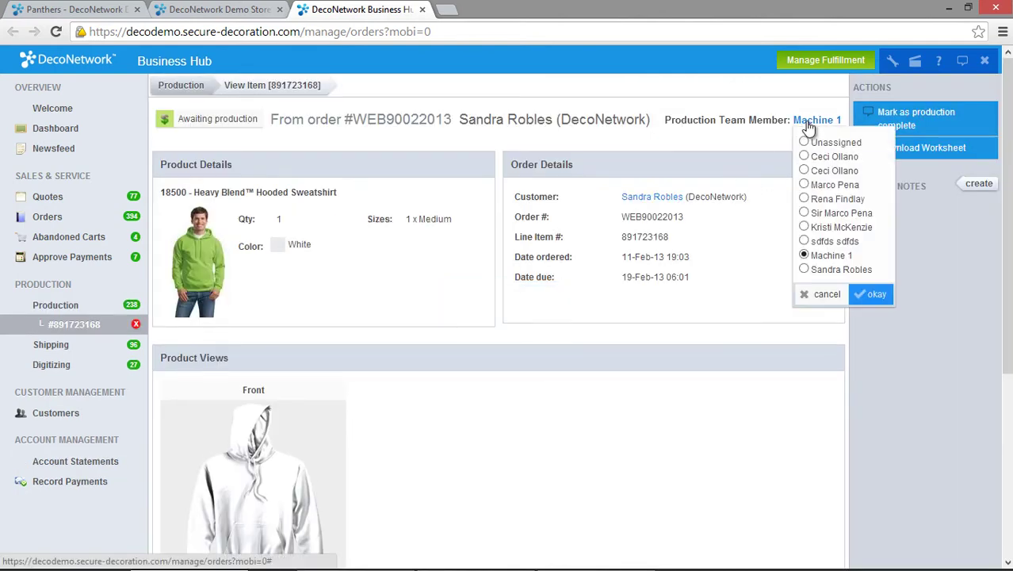
{"action": "left_click", "coordinate": [804, 199]}
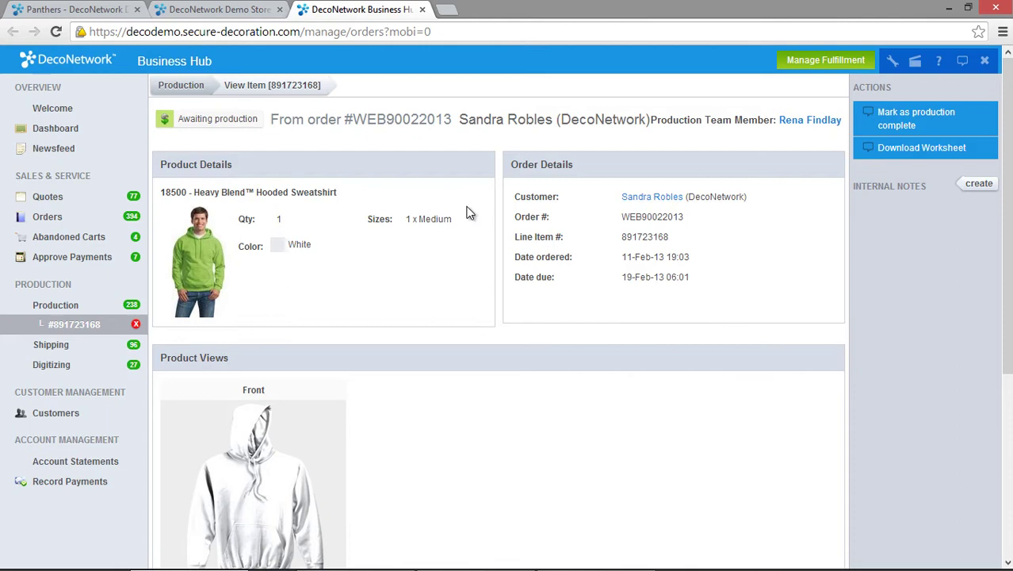
- From the store's management Settings, go to Users / Logins and start a New Operator
{"action": "left_click", "coordinate": [242, 11]}
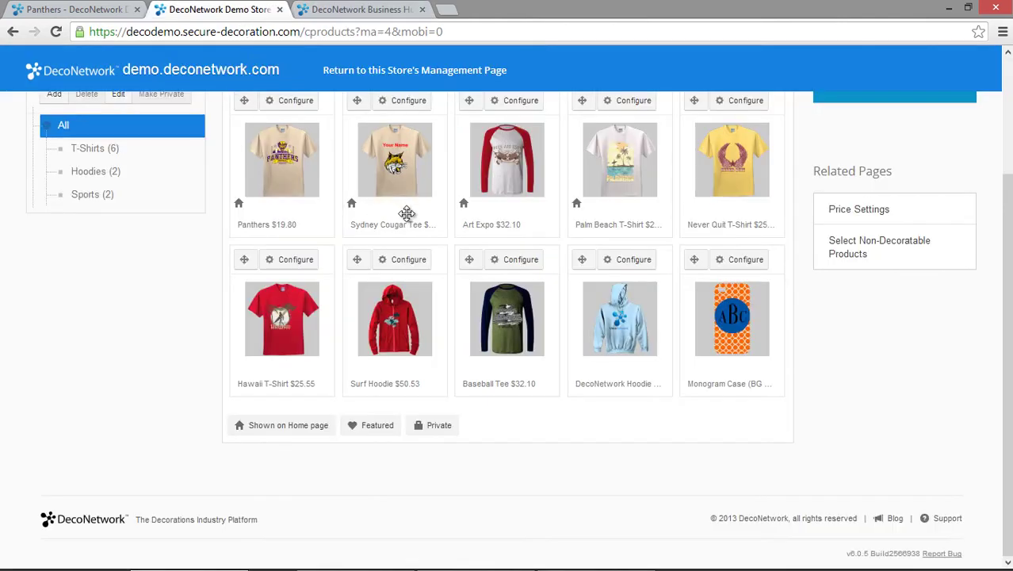
{"action": "left_click", "coordinate": [427, 76]}
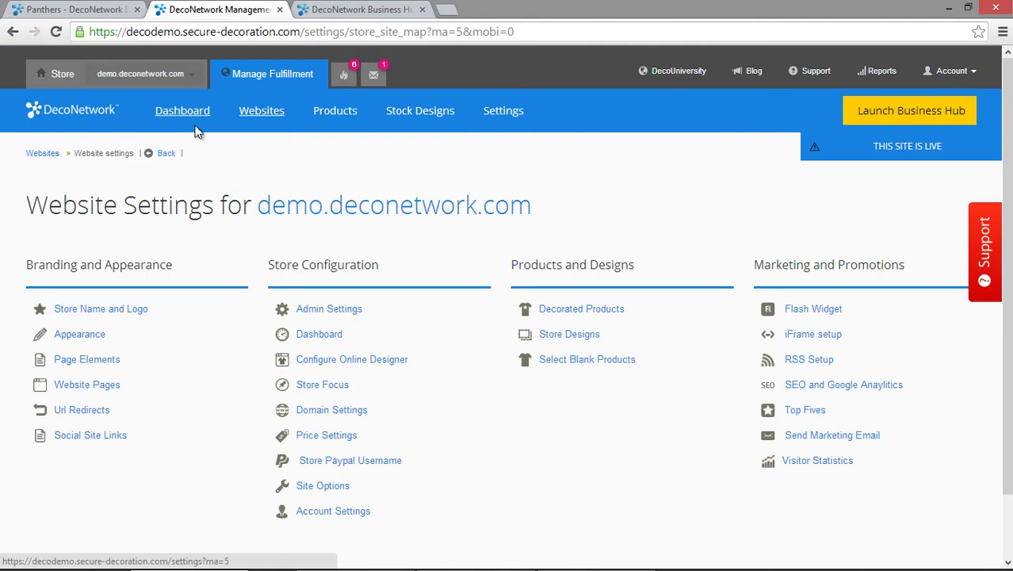
{"action": "left_click", "coordinate": [499, 117]}
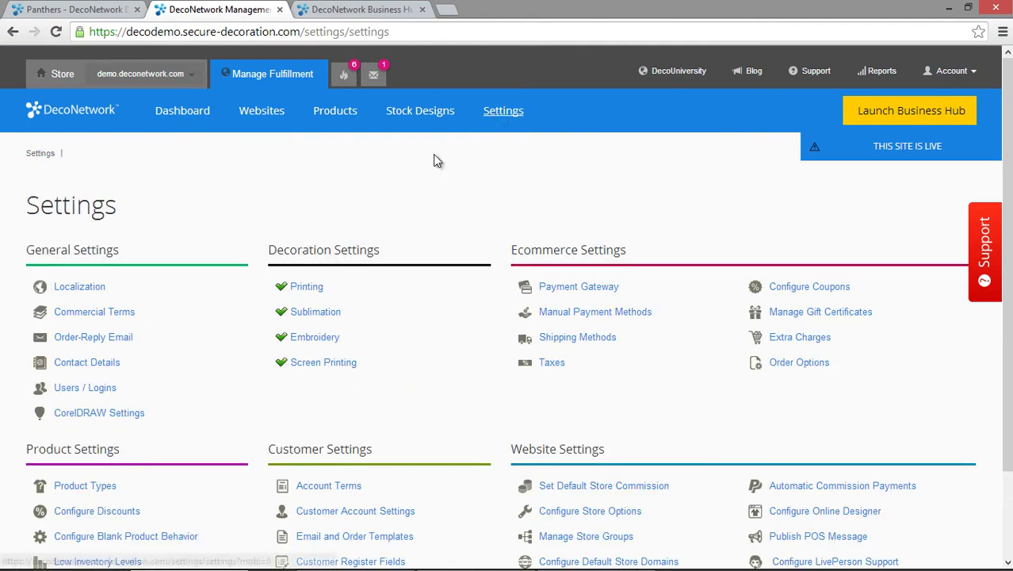
{"action": "left_click", "coordinate": [70, 394]}
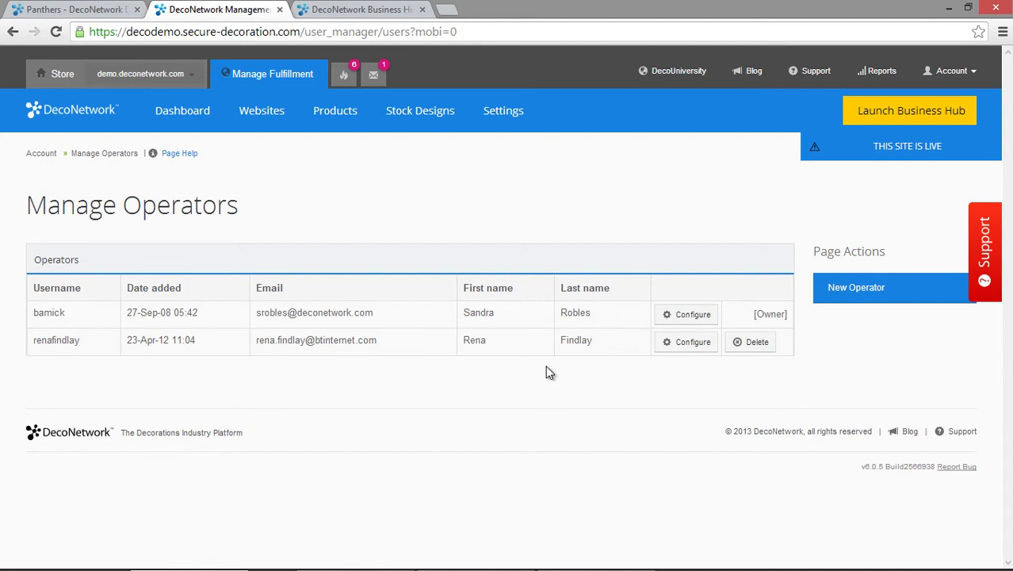
{"action": "left_click", "coordinate": [858, 290]}
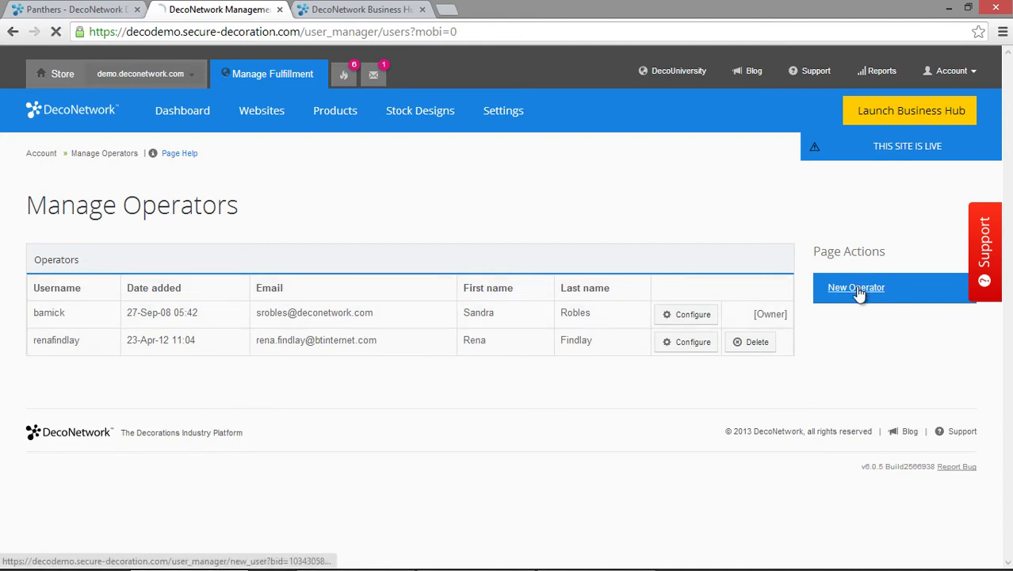
{"action": "scroll", "coordinate": [834, 294], "scroll_direction": "down", "scroll_amount": 1}
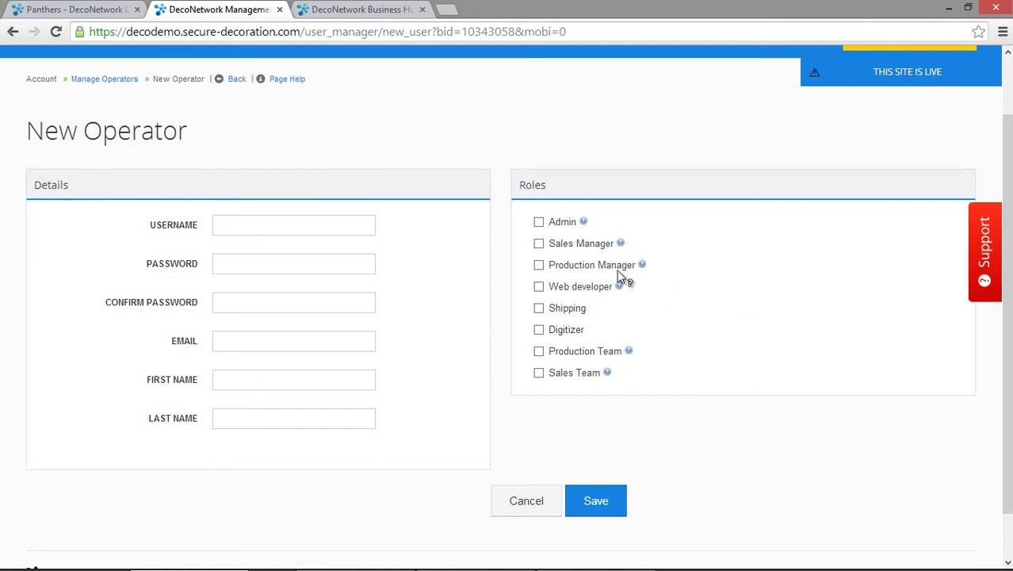
- Give the new operator the Sales Manager, Production Manager, Production Team and Sales Team roles
{"action": "left_click", "coordinate": [542, 245]}
{"action": "left_click", "coordinate": [539, 266]}
{"action": "mouse_move", "coordinate": [567, 271]}
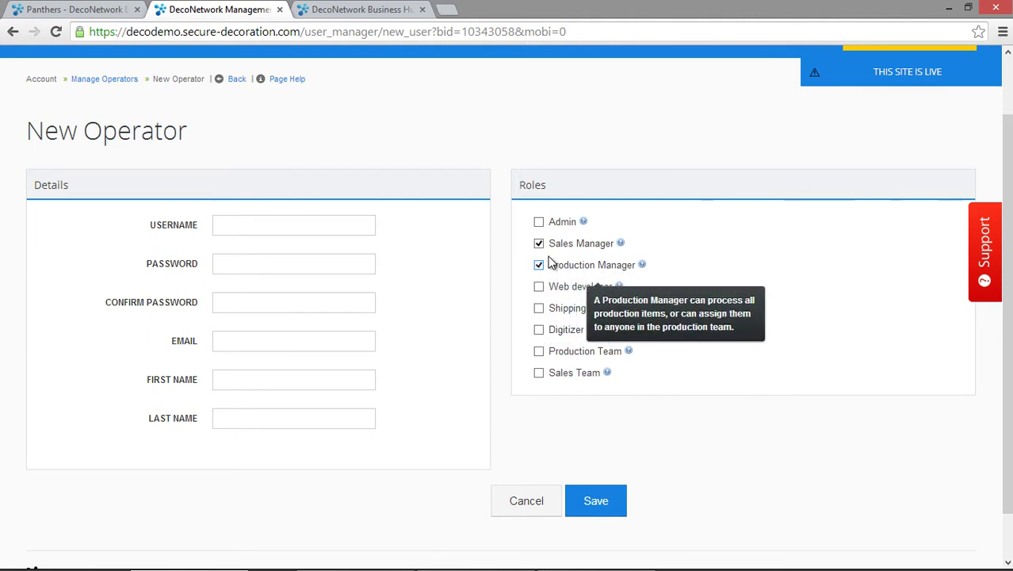
{"action": "mouse_move", "coordinate": [586, 357]}
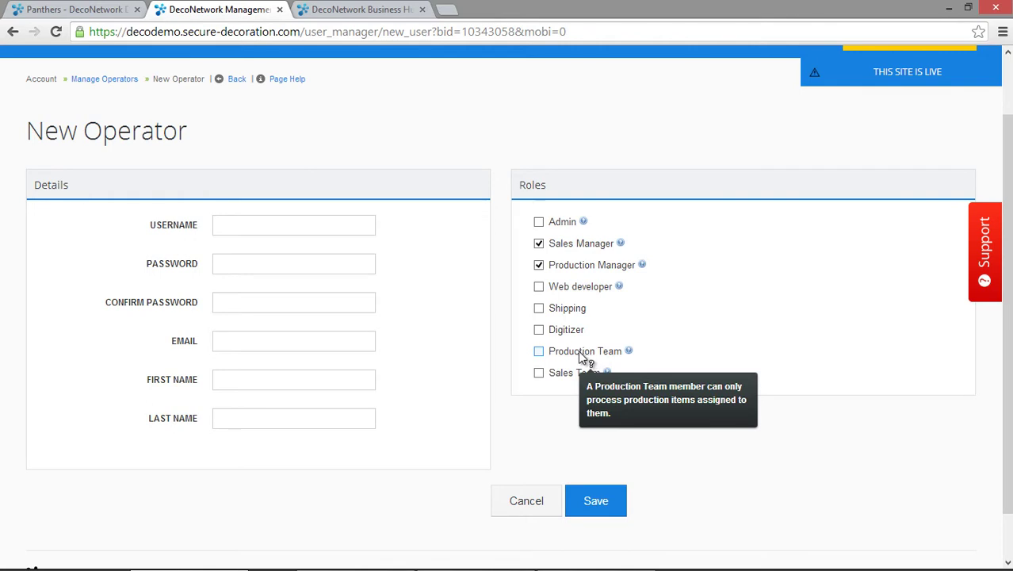
{"action": "left_click", "coordinate": [539, 353]}
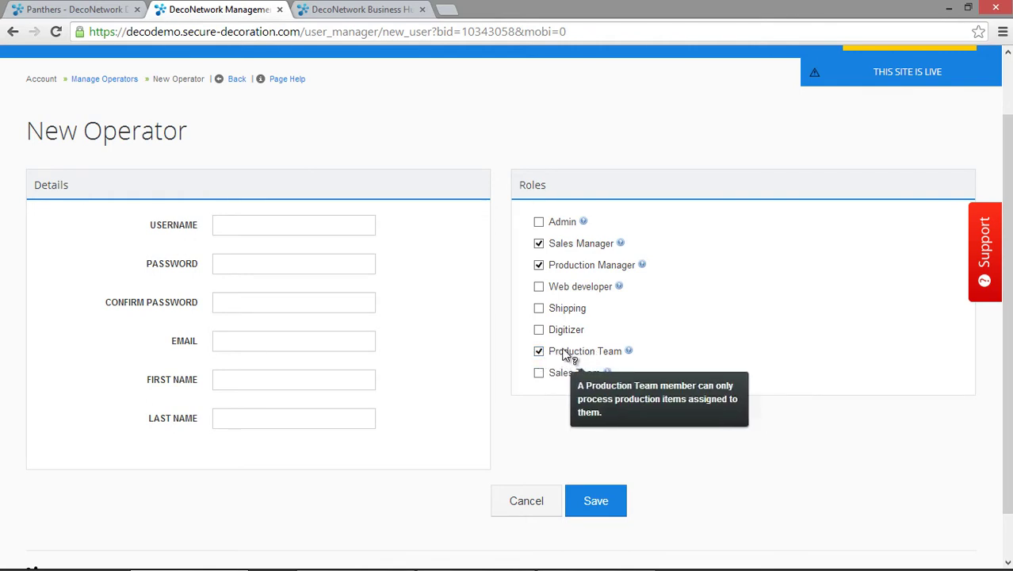
{"action": "left_click", "coordinate": [539, 374]}
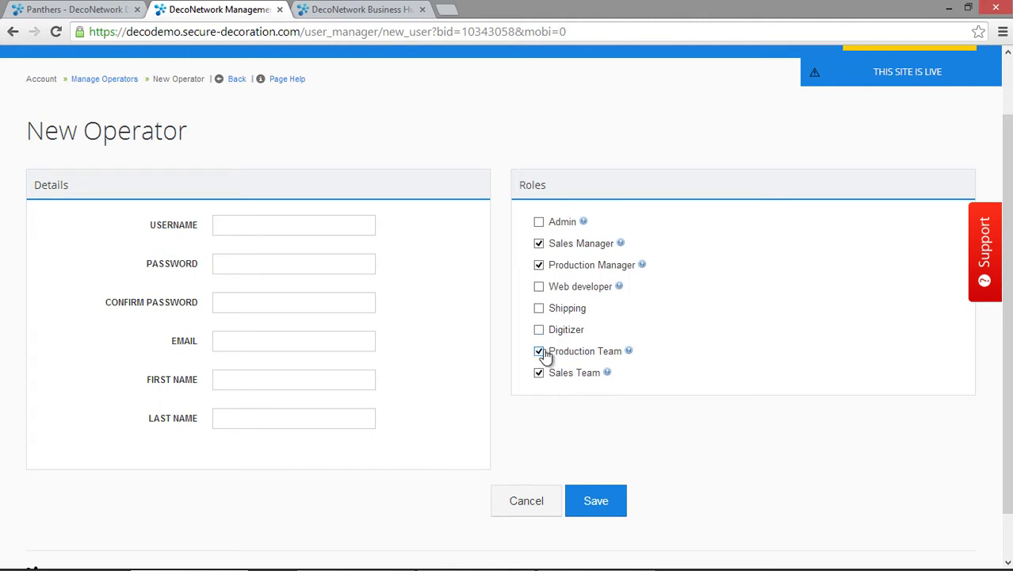
{"action": "left_click", "coordinate": [539, 243]}
- Show the management Dashboard with 2 orders, 1 quote and $552.80 sales this past week
{"action": "scroll", "coordinate": [544, 393], "scroll_direction": "up", "scroll_amount": 1}
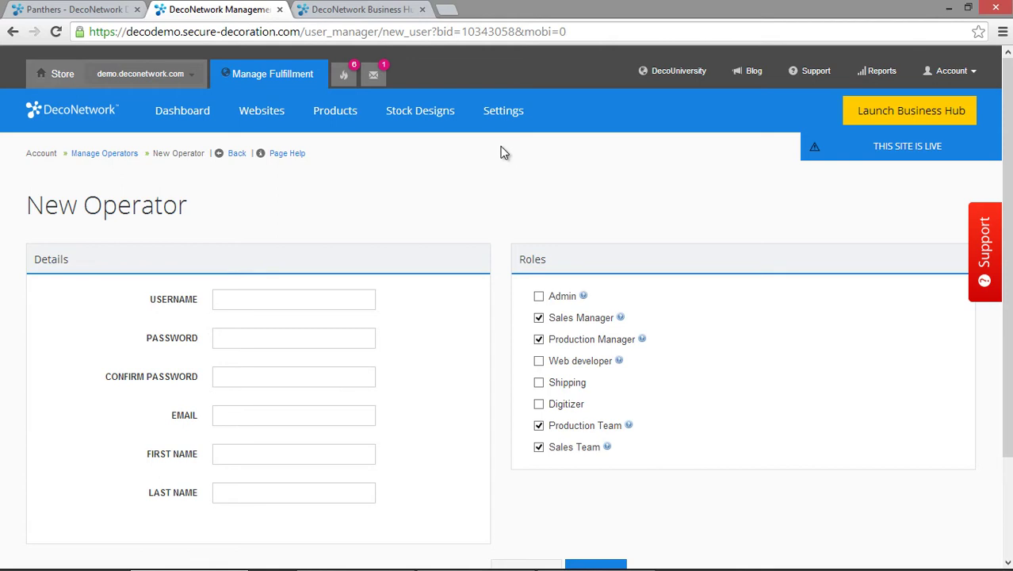
{"action": "left_click", "coordinate": [163, 110]}
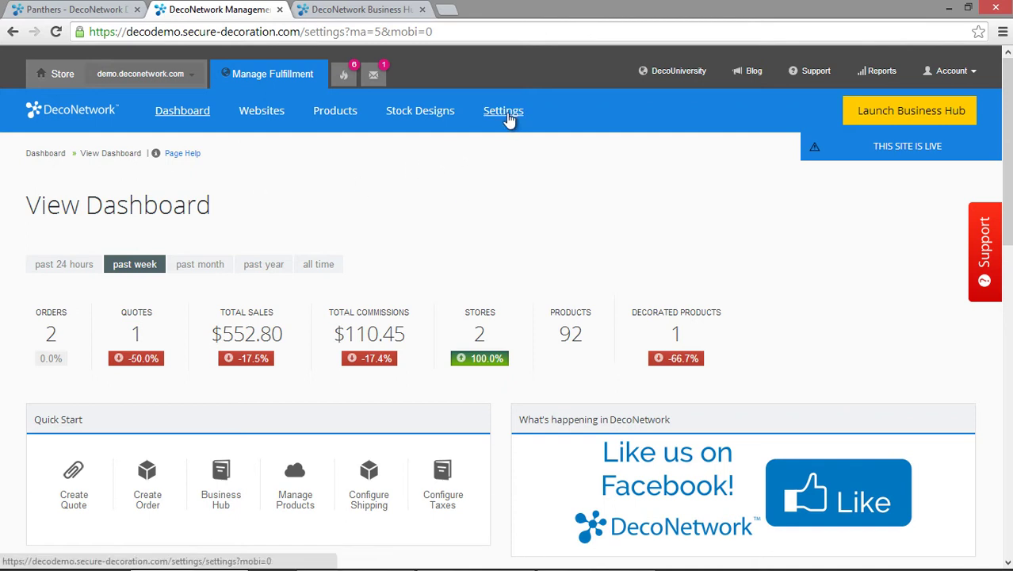
- Open the DTG printing process's Configure Designer settings from Settings > Printing
{"action": "left_click", "coordinate": [509, 117]}
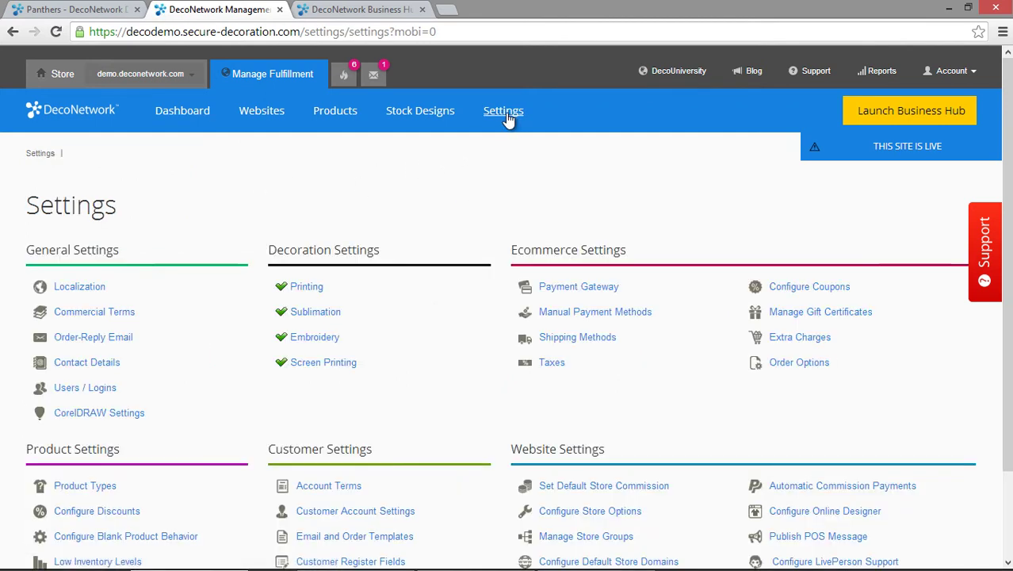
{"action": "left_click", "coordinate": [307, 288]}
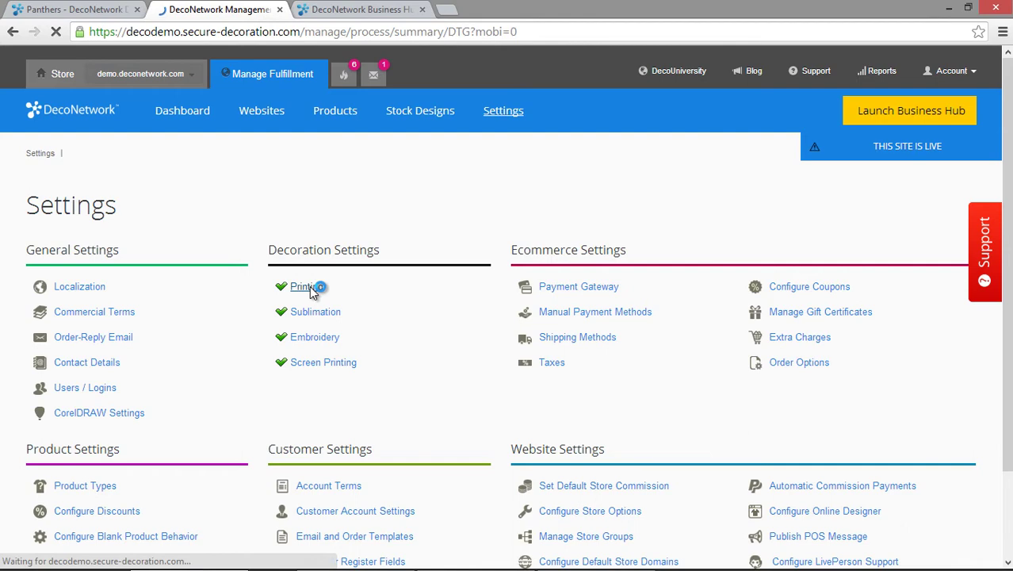
{"action": "scroll", "coordinate": [664, 317], "scroll_direction": "down", "scroll_amount": 8}
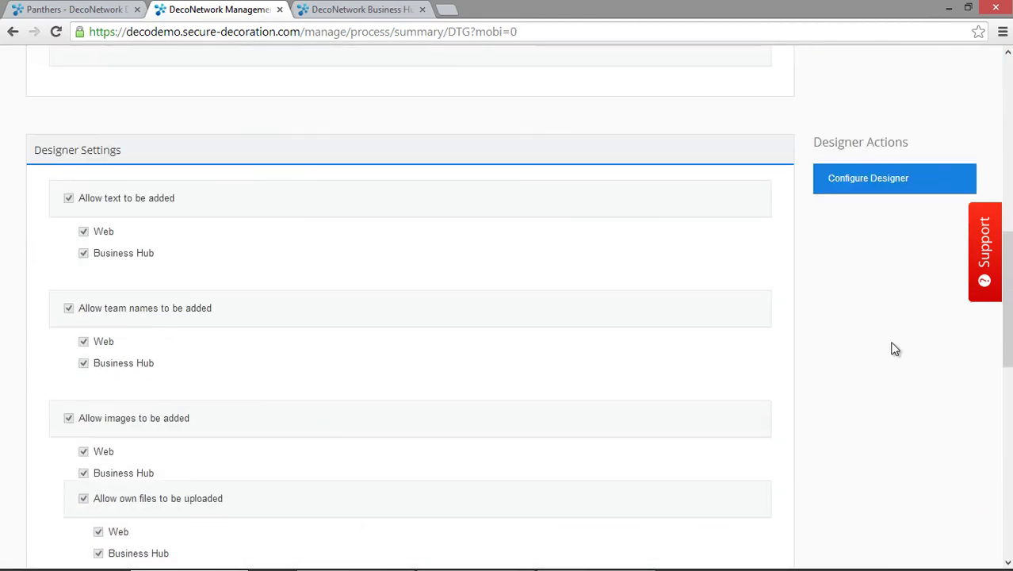
{"action": "left_click", "coordinate": [870, 183]}
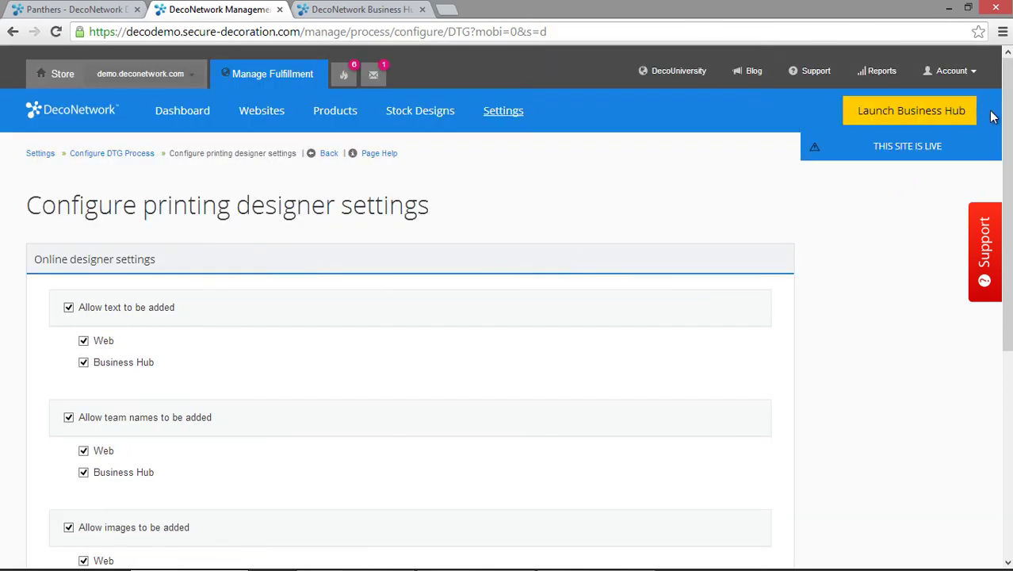
{"action": "left_click_drag", "start_coordinate": [1008, 115], "coordinate": [1010, 325]}
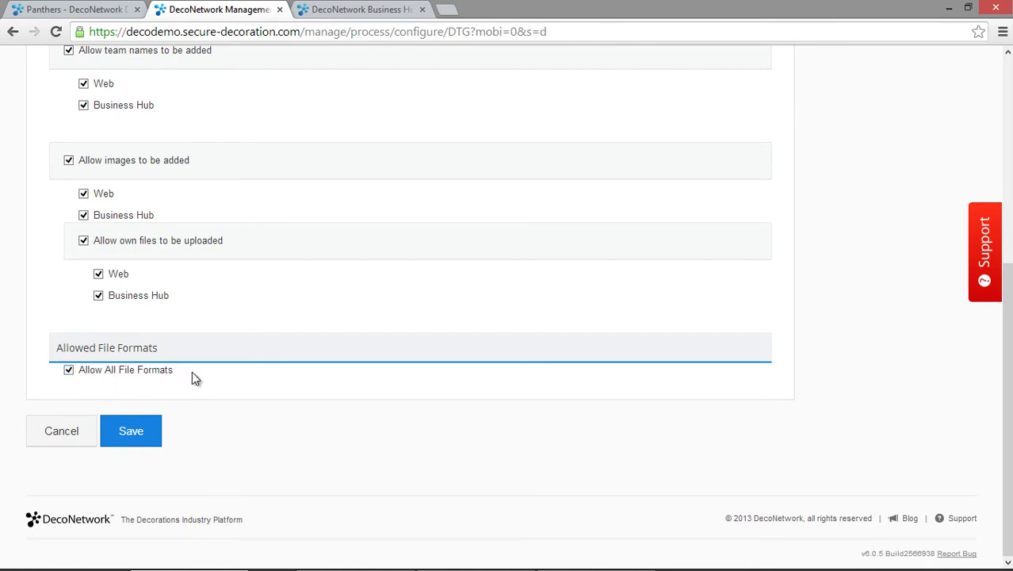
- Turn off Allow All File Formats, bar EPS in the Designer, and bar SVG everywhere
{"action": "left_click", "coordinate": [68, 369]}
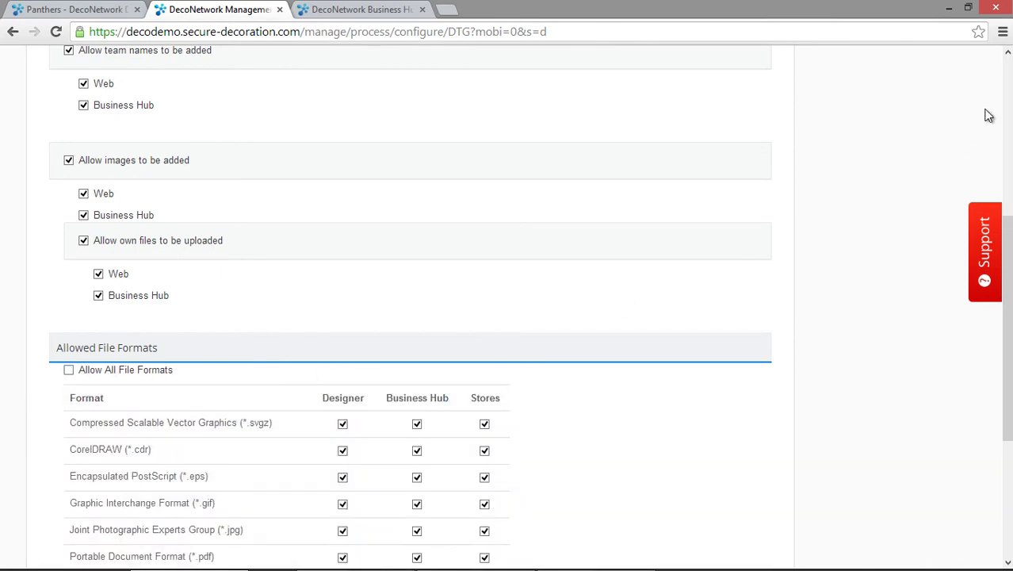
{"action": "left_click_drag", "start_coordinate": [1006, 305], "coordinate": [1010, 427]}
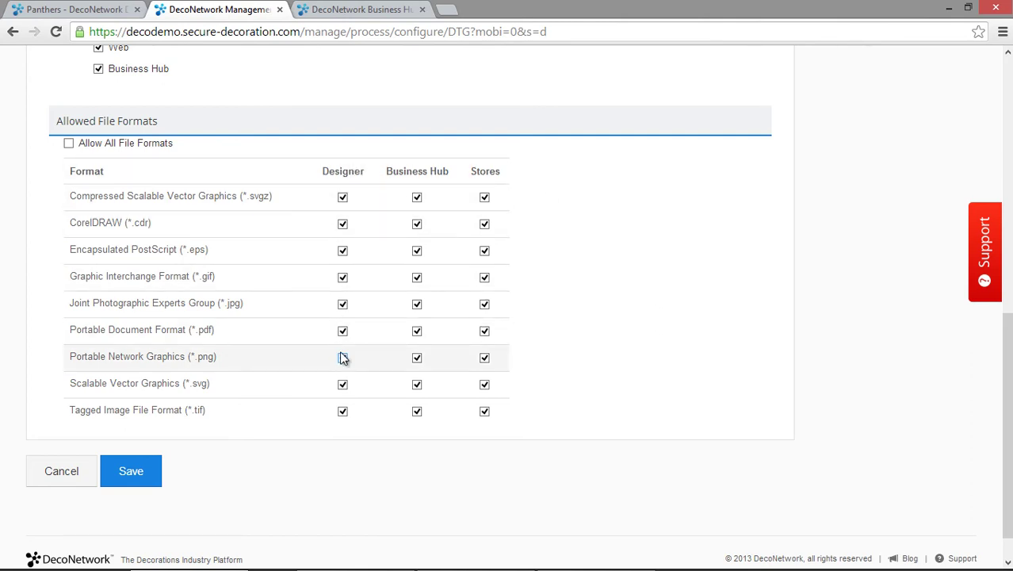
{"action": "left_click", "coordinate": [343, 251]}
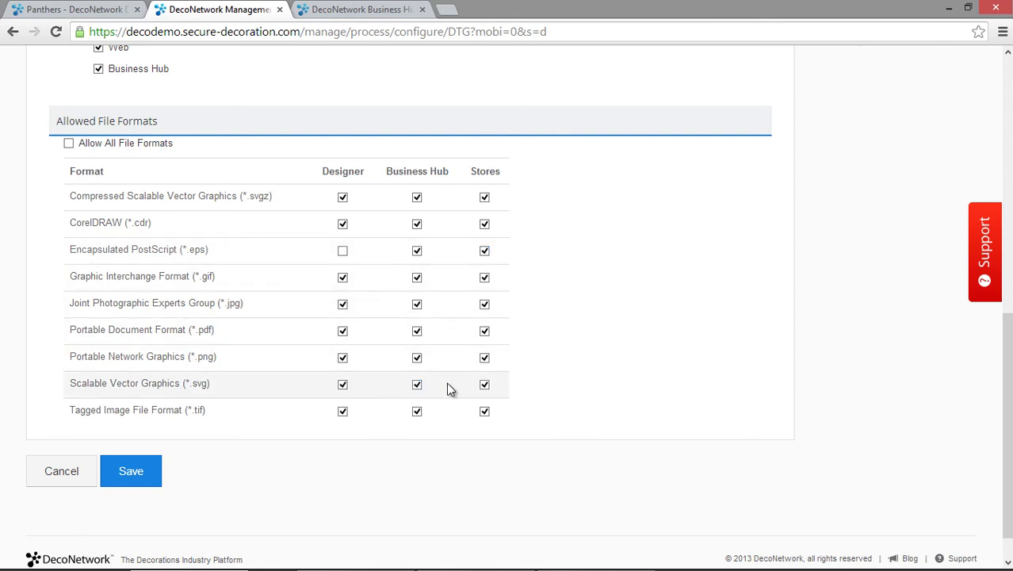
{"action": "left_click", "coordinate": [342, 386]}
{"action": "left_click", "coordinate": [484, 385]}
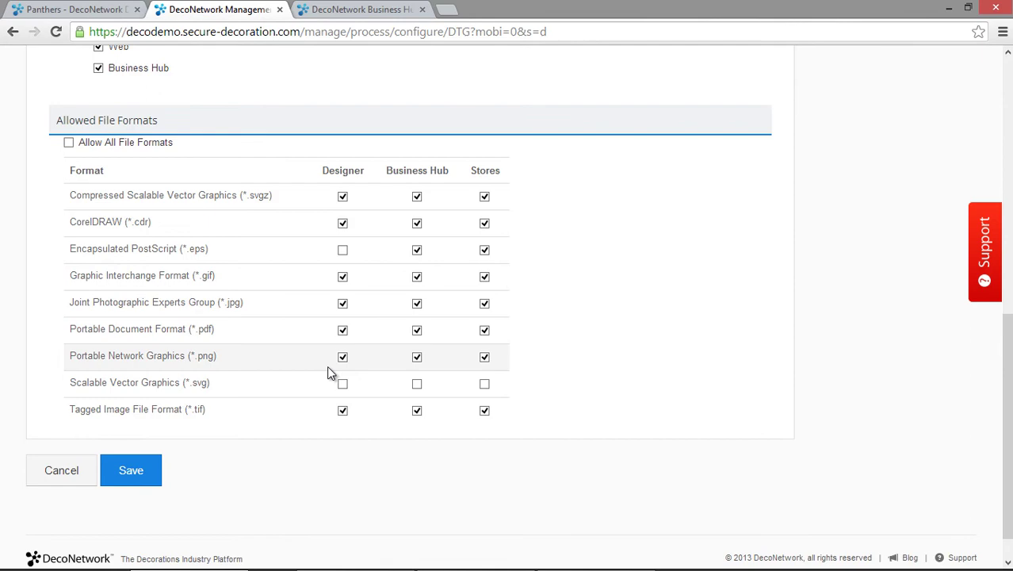
- Bring up the demo storefront home page in the other browser
{"action": "scroll", "coordinate": [313, 367], "scroll_direction": "up", "scroll_amount": 5}
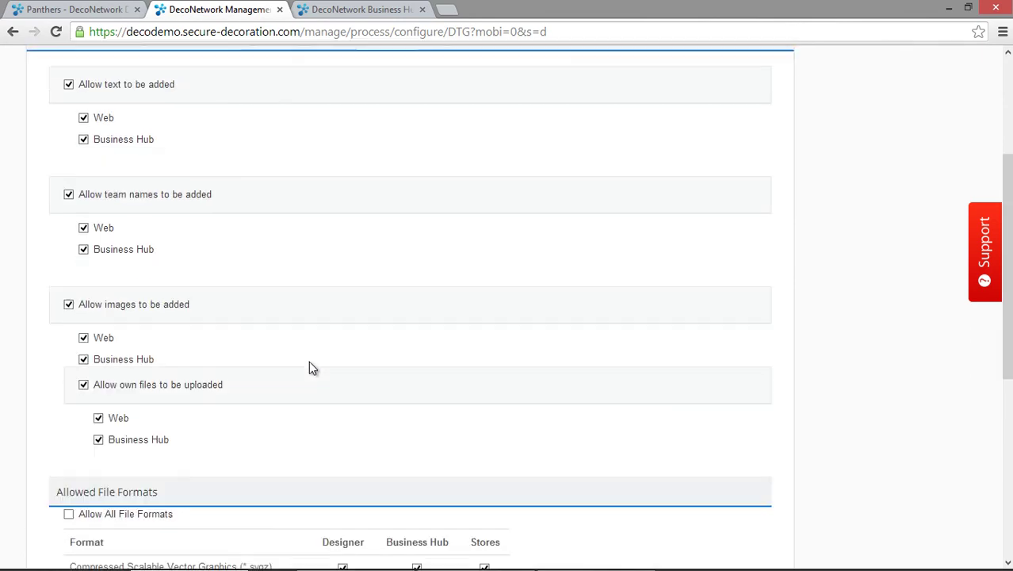
{"action": "scroll", "coordinate": [310, 367], "scroll_direction": "up", "scroll_amount": 3}
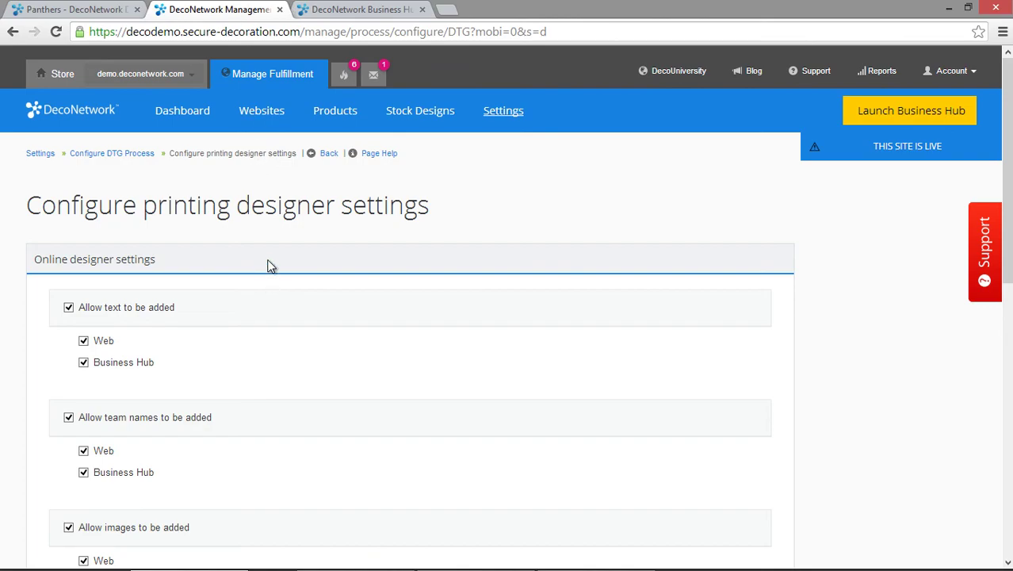
{"action": "key", "text": "alt+Tab"}
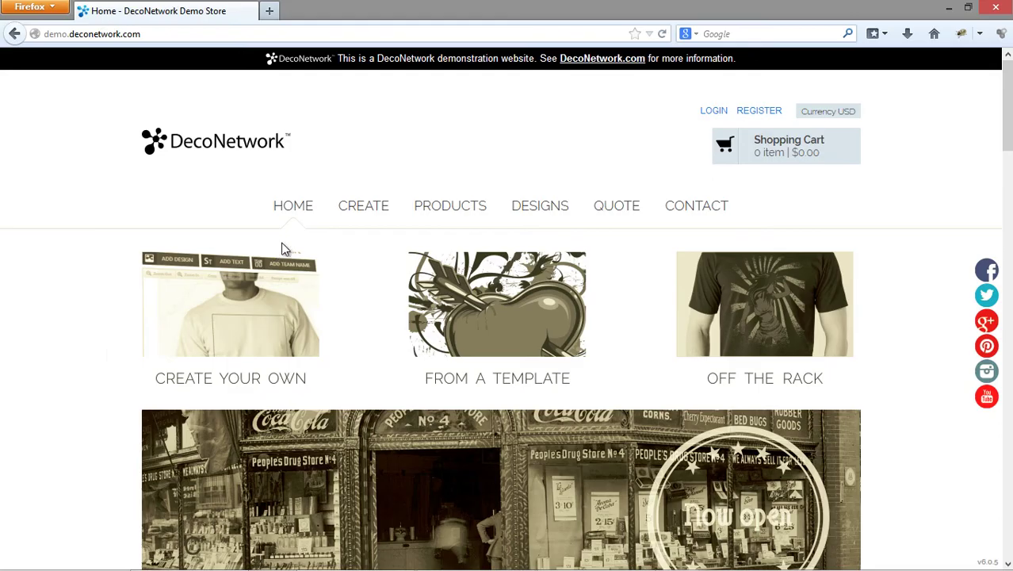
- View the storefront's Captcha-protected Contact form, then return to the DTG designer settings admin
{"action": "left_click", "coordinate": [696, 212]}
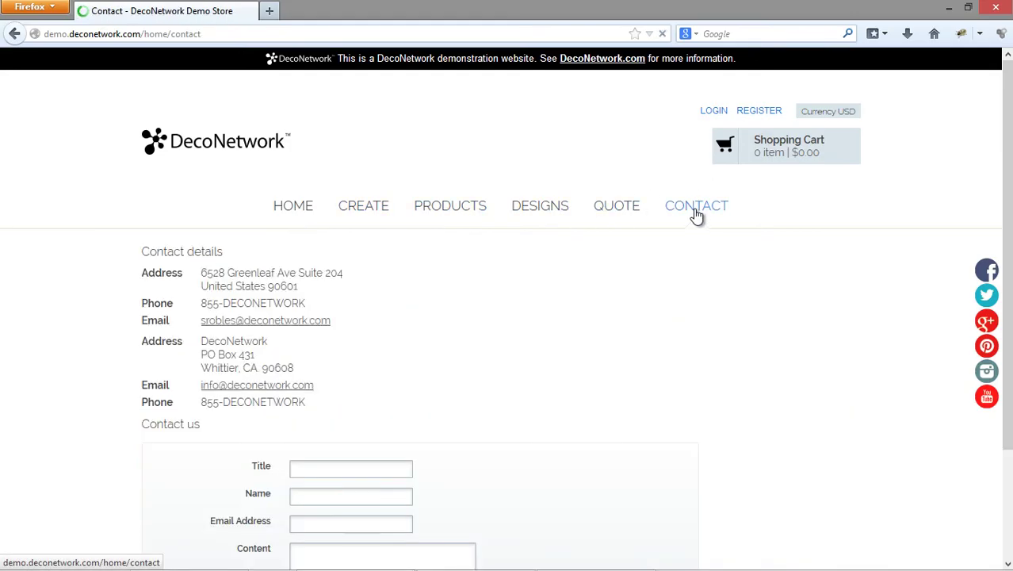
{"action": "scroll", "coordinate": [530, 251], "scroll_direction": "down", "scroll_amount": 10}
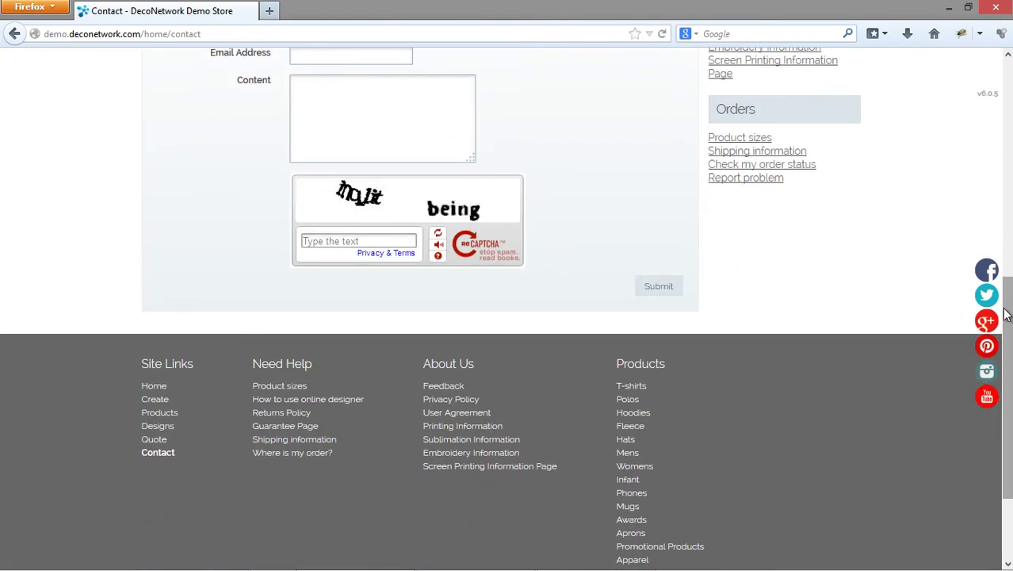
{"action": "scroll", "coordinate": [518, 283], "scroll_direction": "up", "scroll_amount": 2}
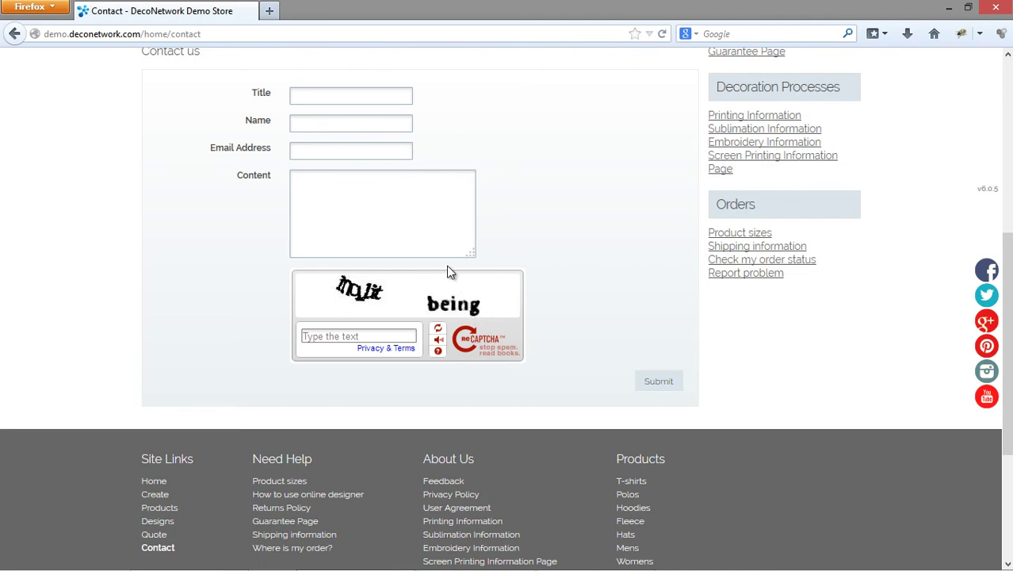
{"action": "scroll", "coordinate": [477, 255], "scroll_direction": "up", "scroll_amount": 8}
{"action": "key", "text": "alt+Tab"}
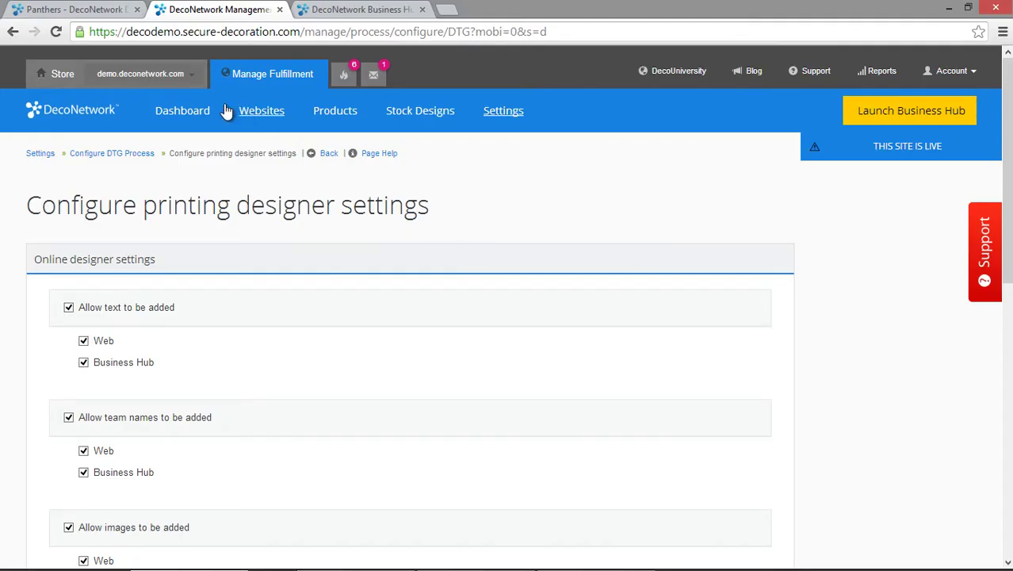
- Open demo.deconetwork.com's Contact page for editing under Website Pages
{"action": "left_click", "coordinate": [197, 112]}
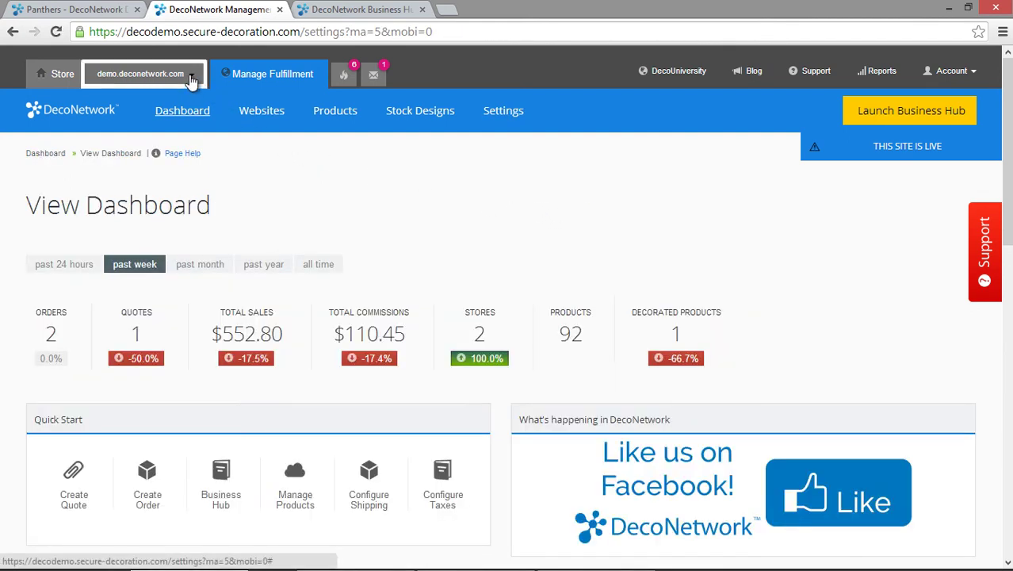
{"action": "left_click", "coordinate": [191, 78]}
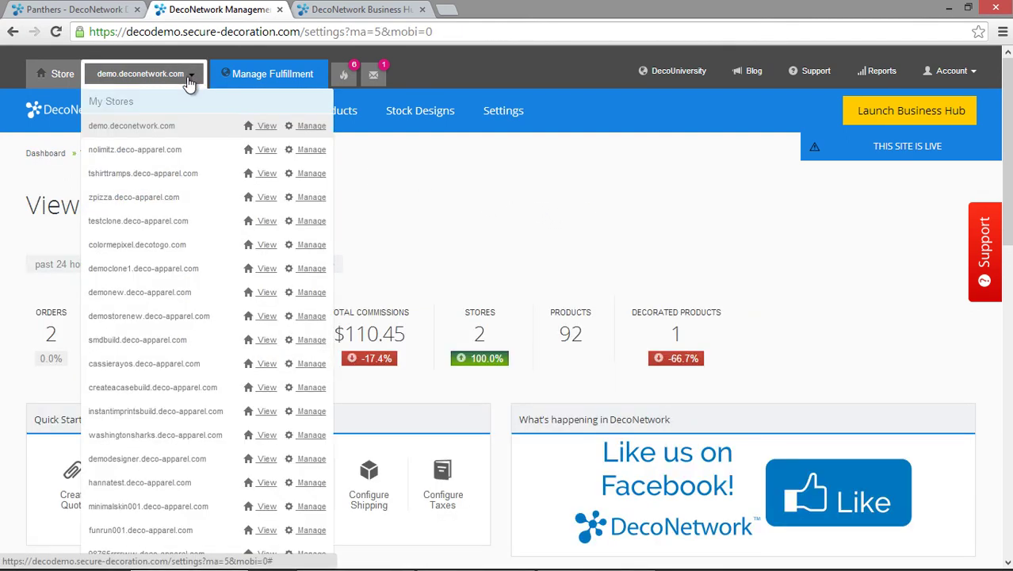
{"action": "left_click", "coordinate": [314, 131]}
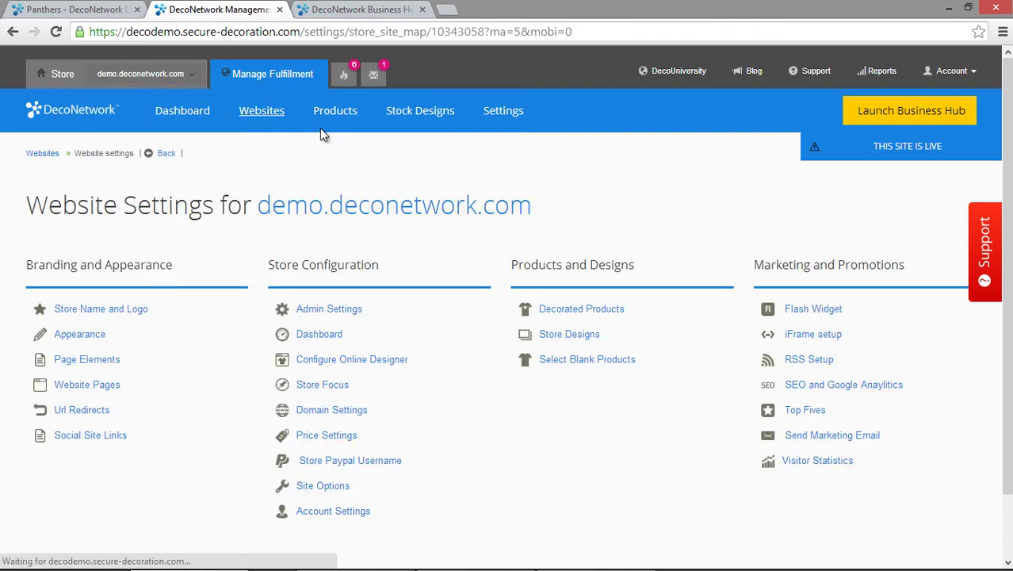
{"action": "left_click", "coordinate": [87, 390]}
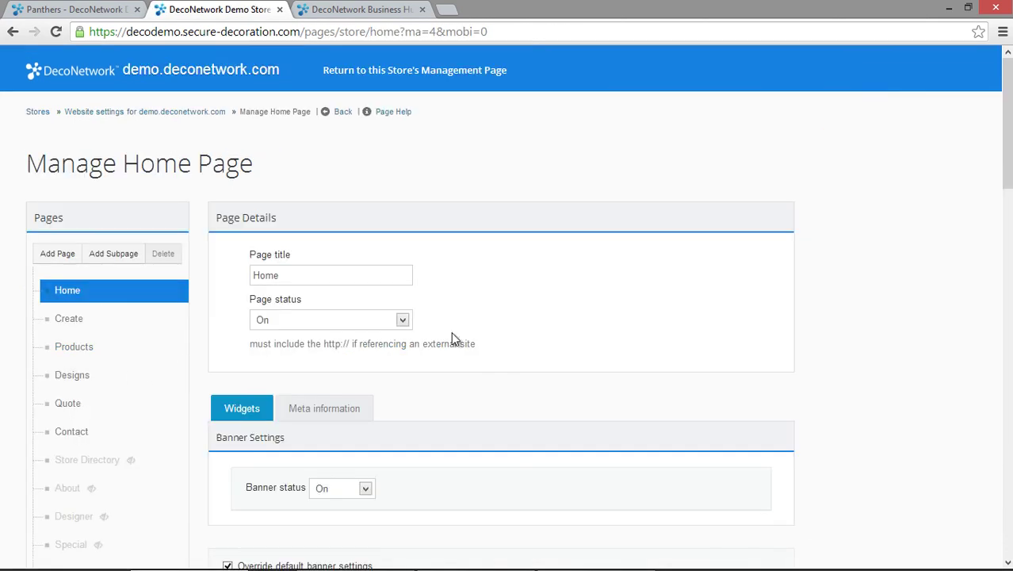
{"action": "scroll", "coordinate": [379, 329], "scroll_direction": "down", "scroll_amount": 1}
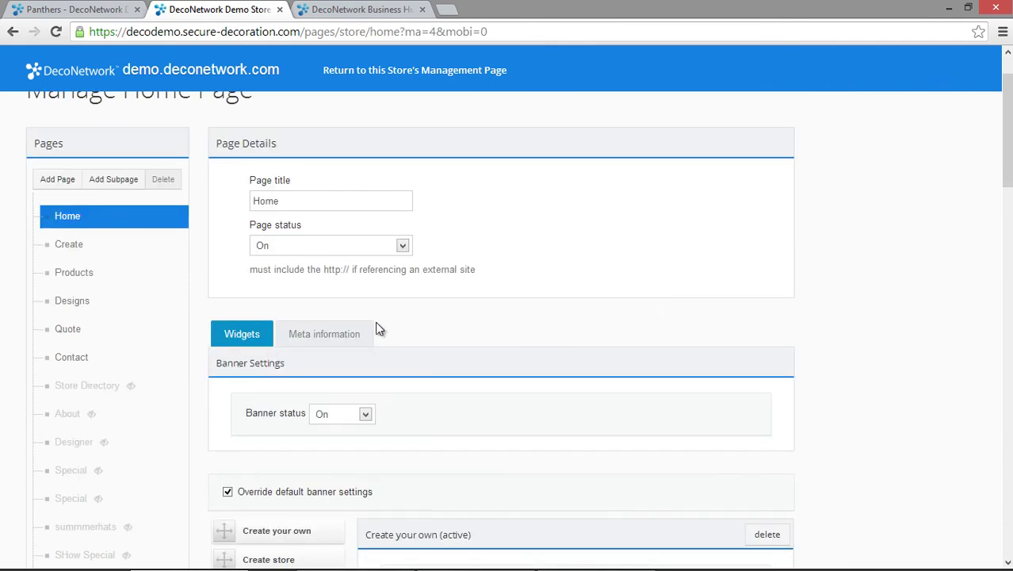
{"action": "left_click", "coordinate": [69, 362]}
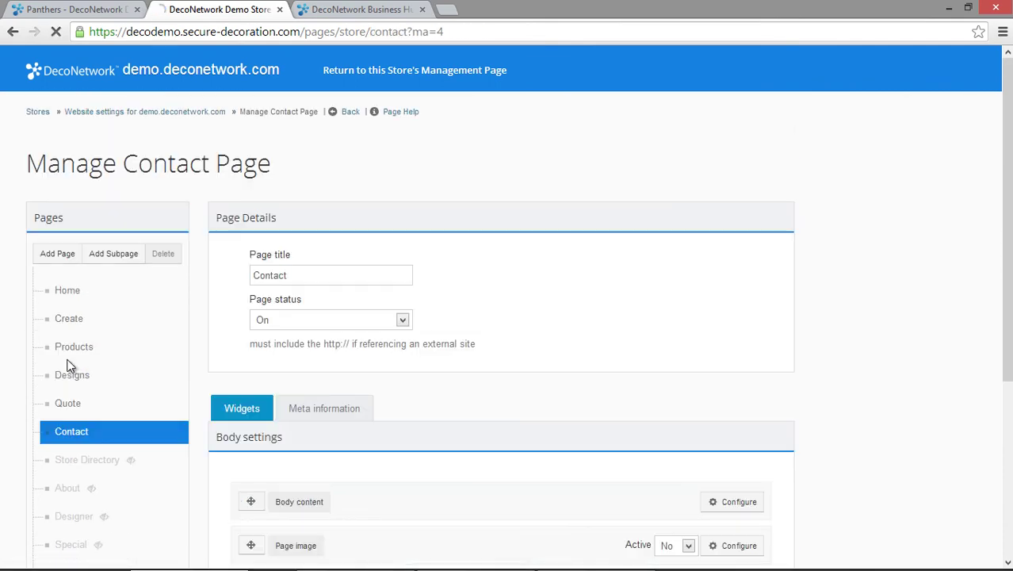
- Set Enable Captcha to No on the Show contact form widget and save the Contact page
{"action": "scroll", "coordinate": [769, 345], "scroll_direction": "down", "scroll_amount": 3}
{"action": "scroll", "coordinate": [769, 345], "scroll_direction": "down", "scroll_amount": 1}
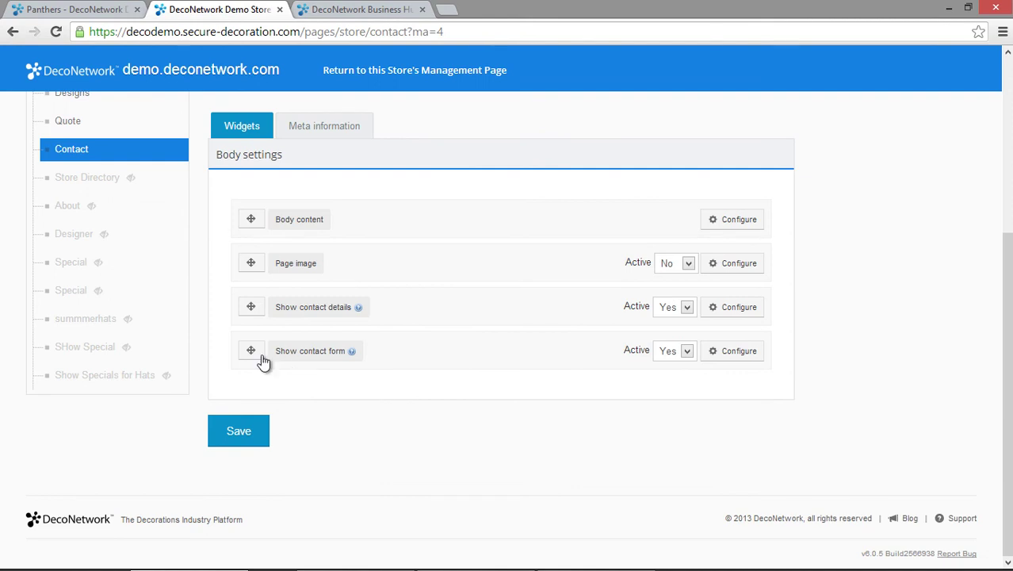
{"action": "left_click", "coordinate": [754, 358]}
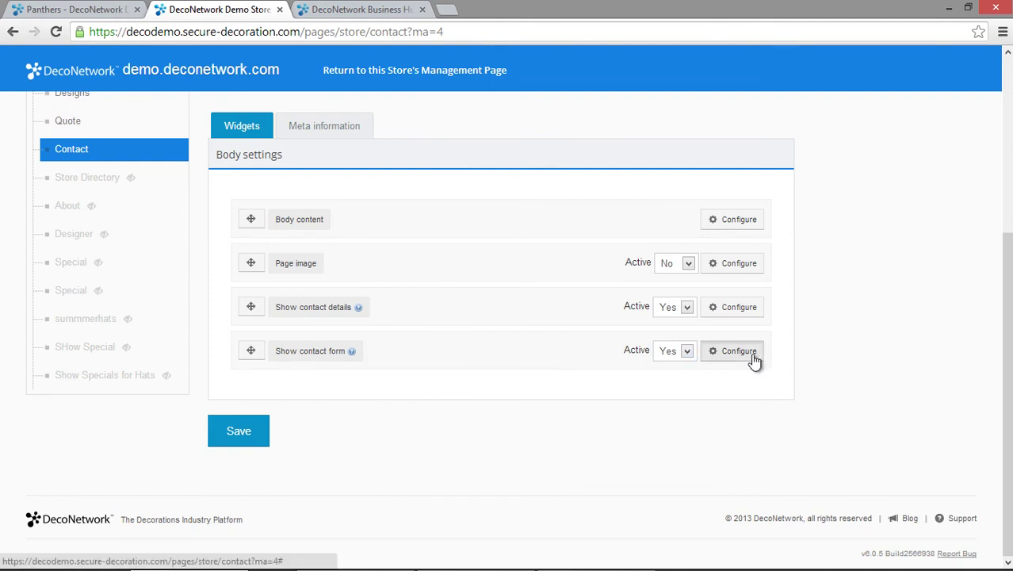
{"action": "scroll", "coordinate": [872, 368], "scroll_direction": "down", "scroll_amount": 2}
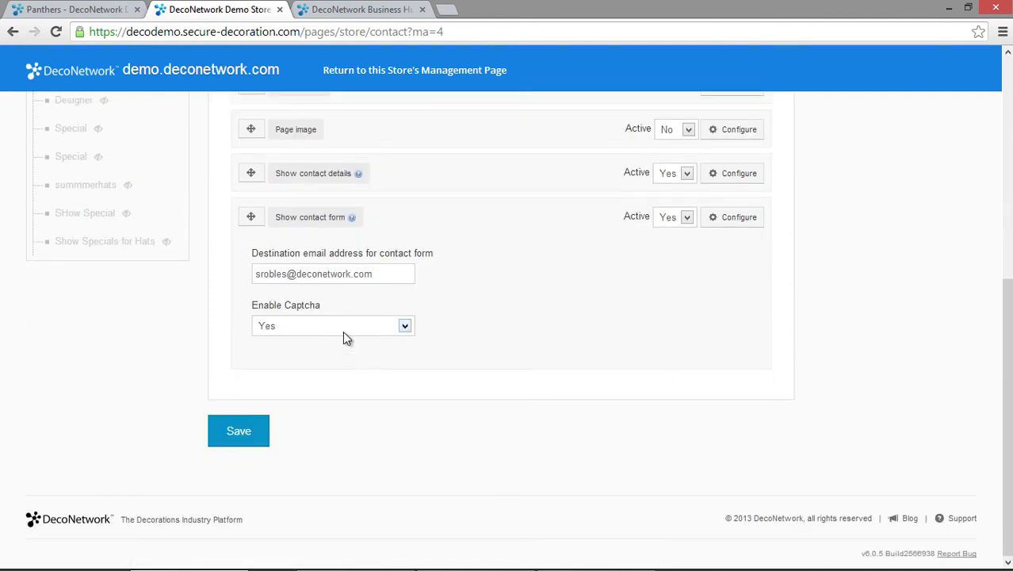
{"action": "left_click", "coordinate": [290, 331]}
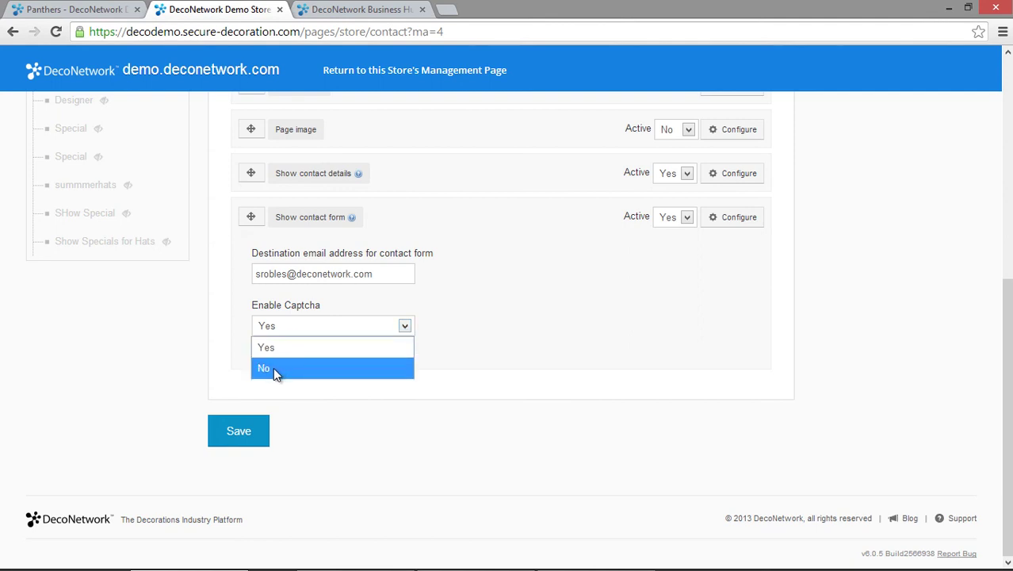
{"action": "left_click", "coordinate": [272, 367]}
{"action": "left_click", "coordinate": [280, 335]}
{"action": "left_click", "coordinate": [280, 333]}
{"action": "key", "text": "Up"}
{"action": "left_click", "coordinate": [344, 327]}
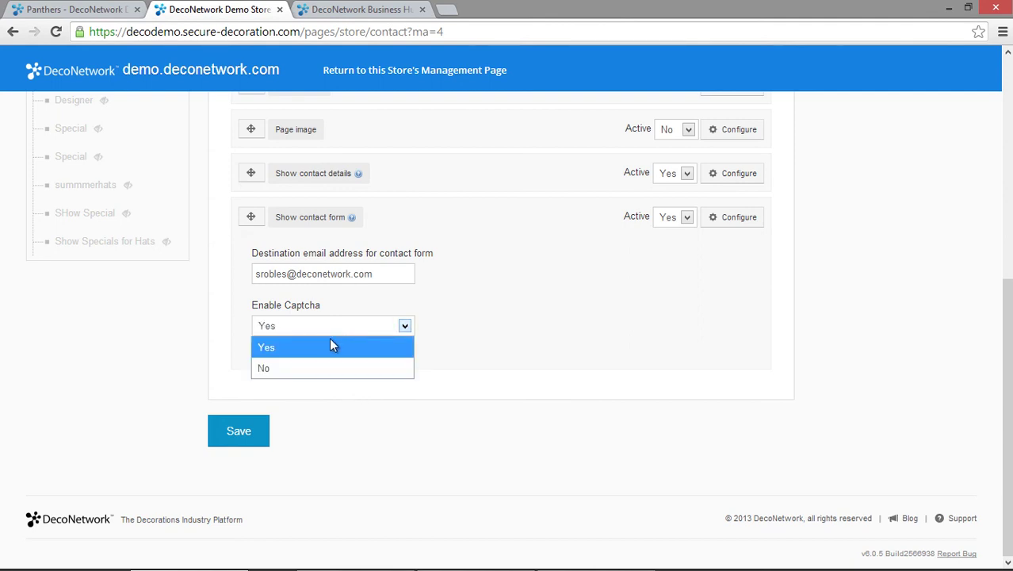
{"action": "left_click", "coordinate": [331, 369]}
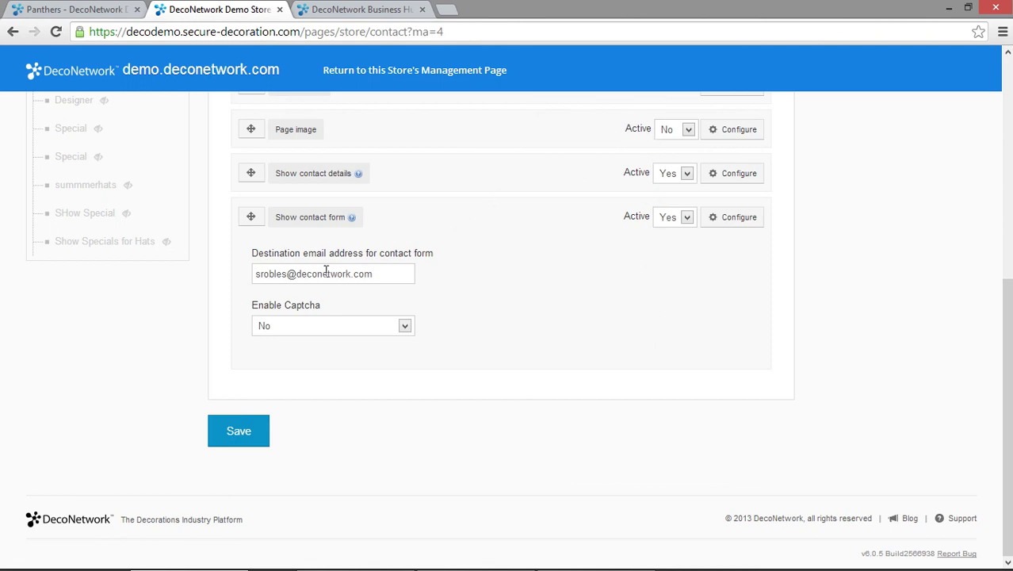
{"action": "left_click", "coordinate": [237, 430]}
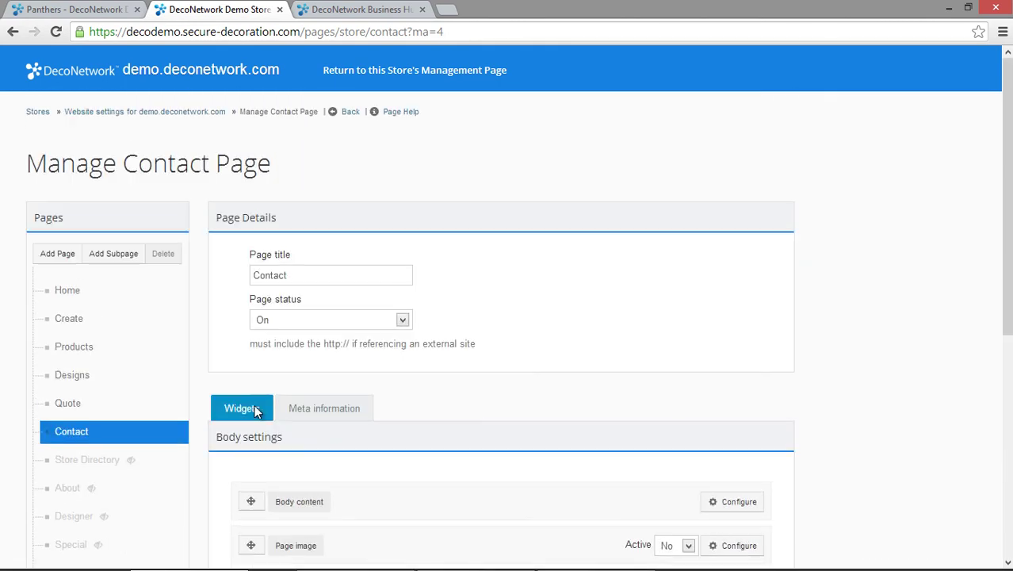
- Leave the Contact page editor for the store management page and go to Reports
{"action": "left_click", "coordinate": [436, 71]}
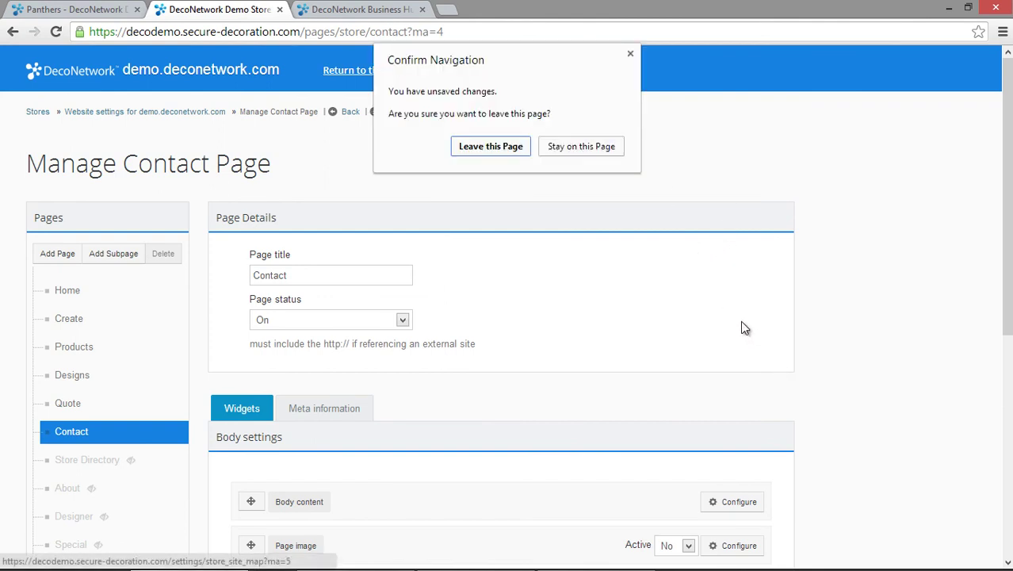
{"action": "left_click", "coordinate": [523, 148]}
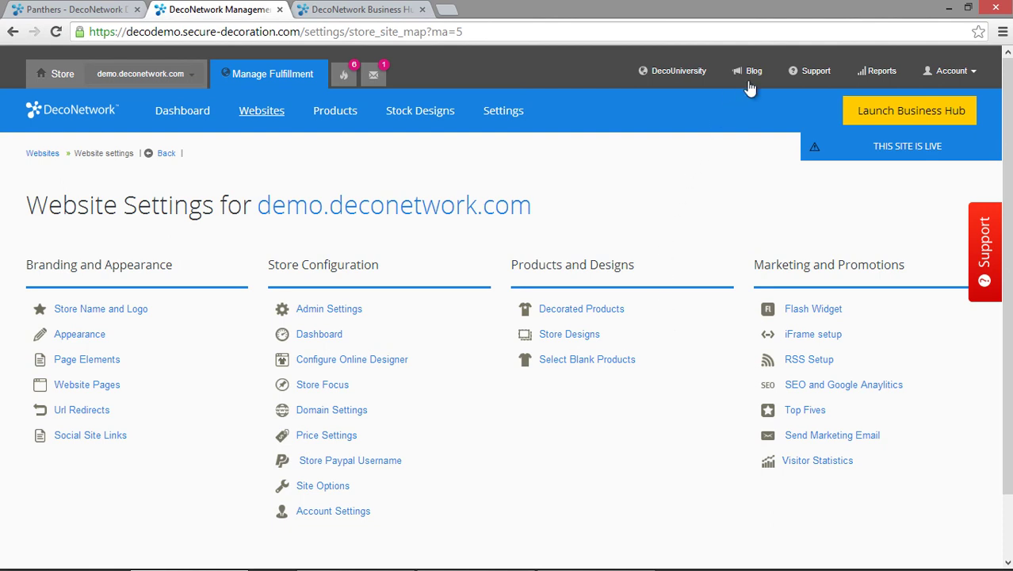
{"action": "left_click", "coordinate": [885, 73]}
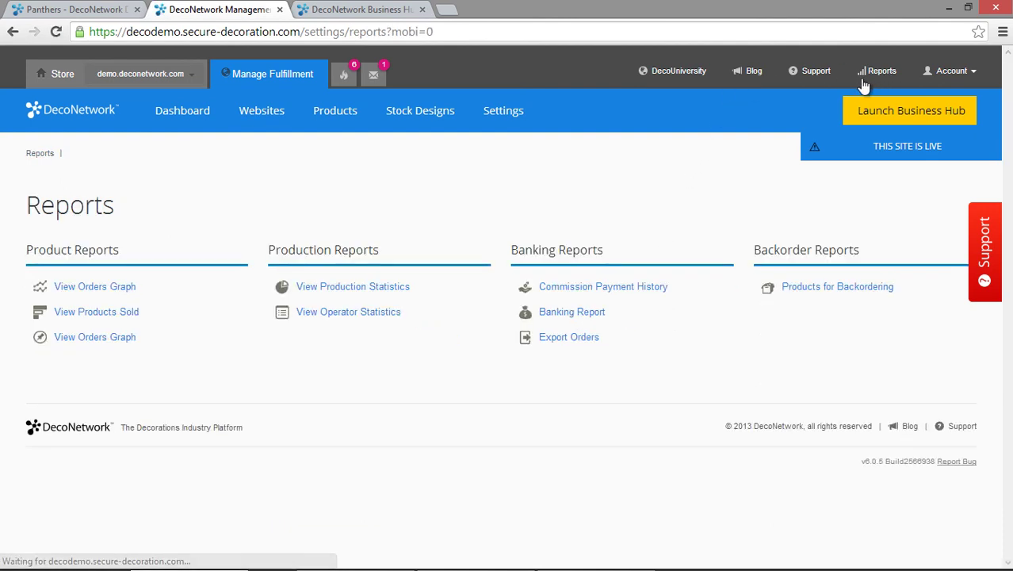
- Open Export Orders and view the first exported batch's order summary with its Shopworks export
{"action": "left_click", "coordinate": [569, 337]}
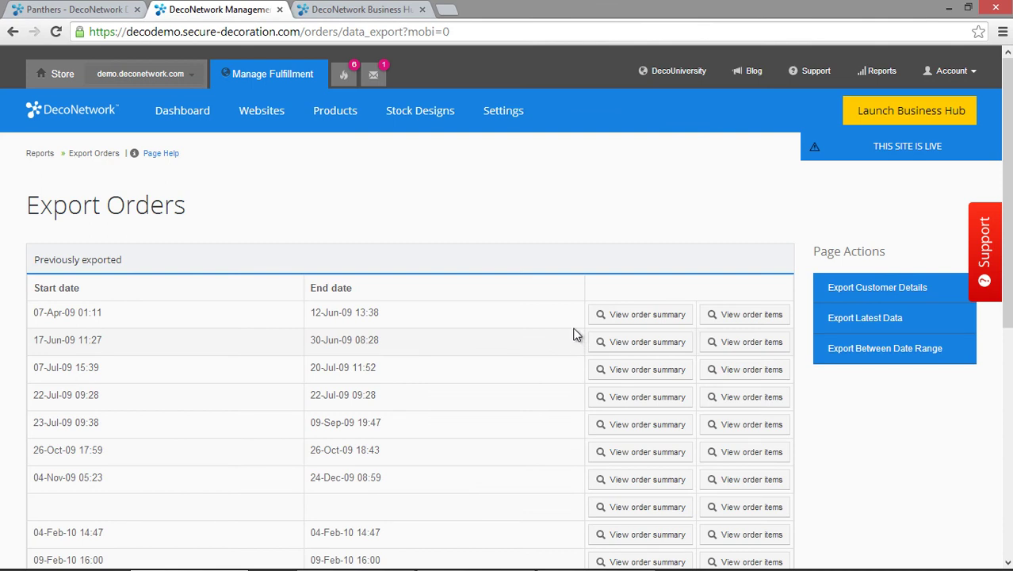
{"action": "scroll", "coordinate": [582, 231], "scroll_direction": "down", "scroll_amount": 1}
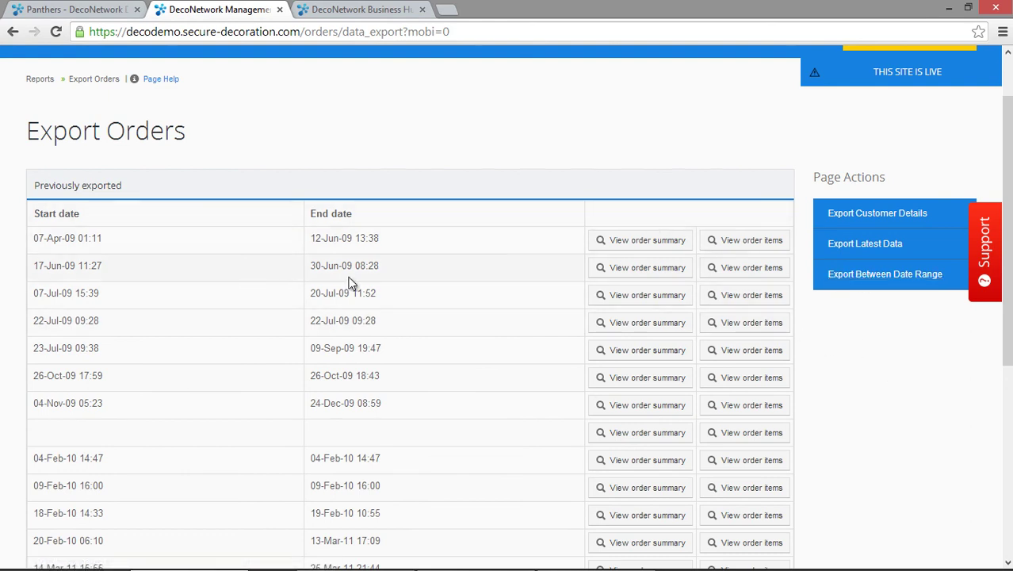
{"action": "left_click", "coordinate": [651, 249]}
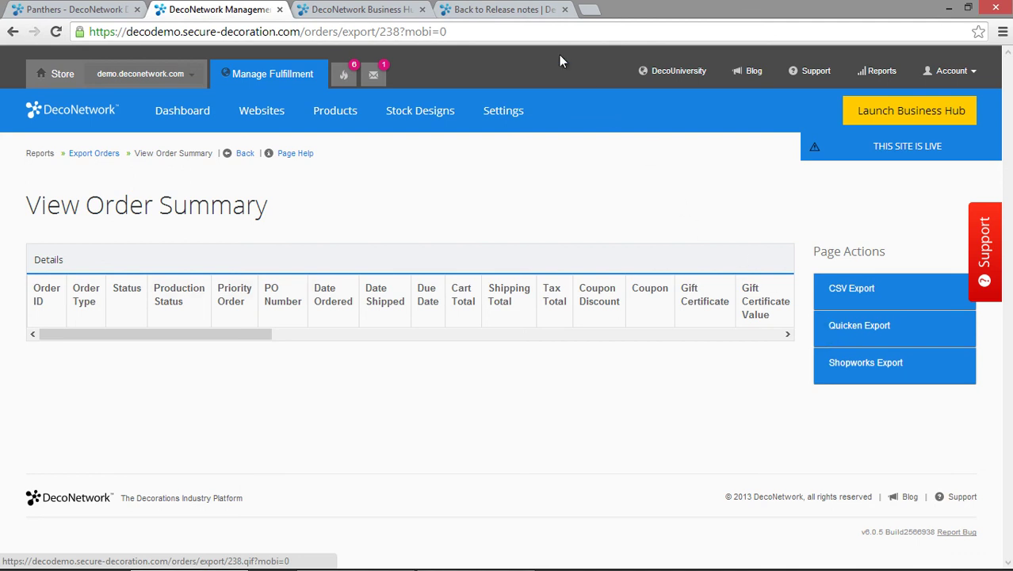
- Open the Version 6.05 release notes from the Release notes tab
{"action": "left_click", "coordinate": [520, 10]}
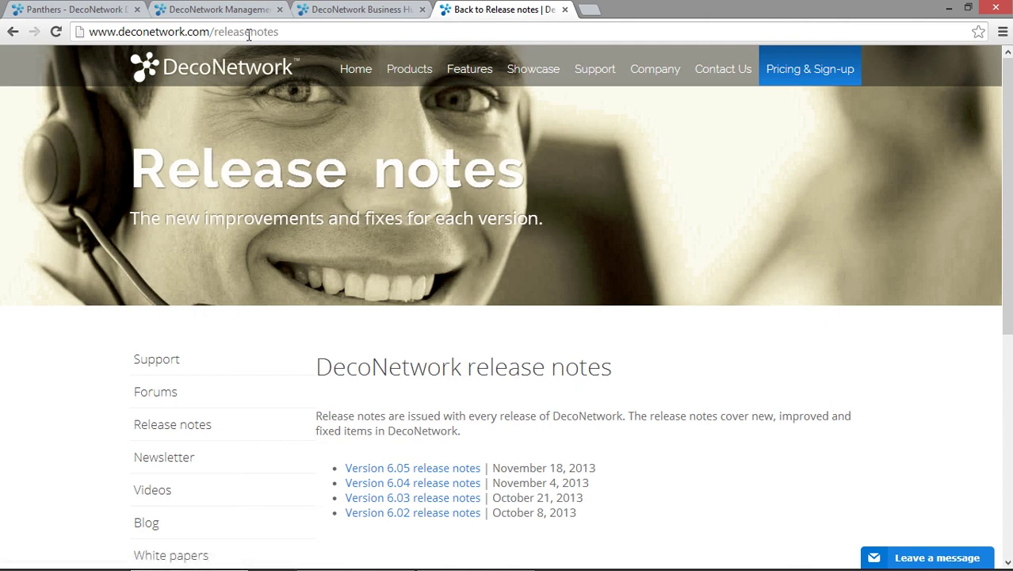
{"action": "scroll", "coordinate": [536, 243], "scroll_direction": "down", "scroll_amount": 2}
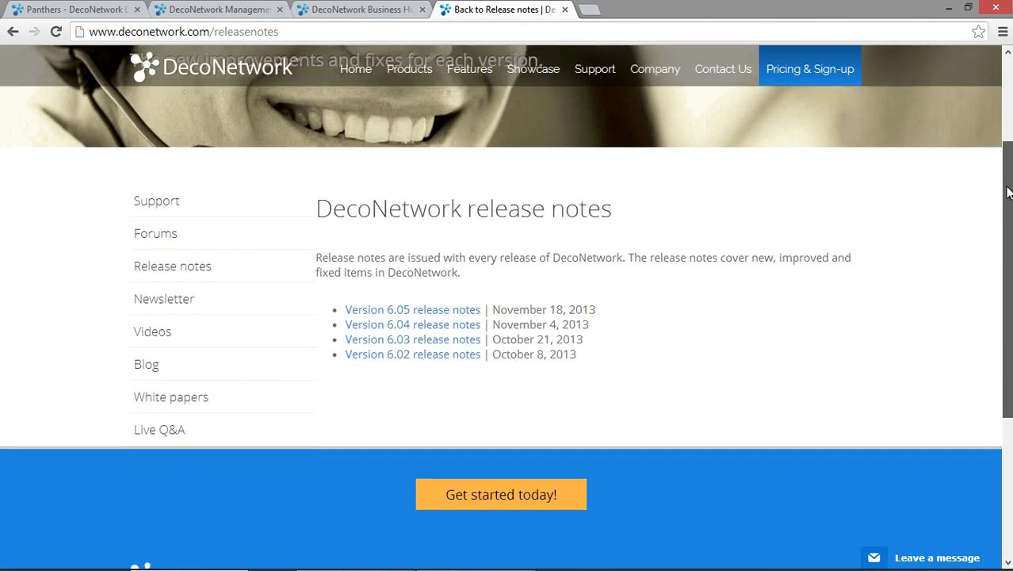
{"action": "left_click", "coordinate": [421, 310]}
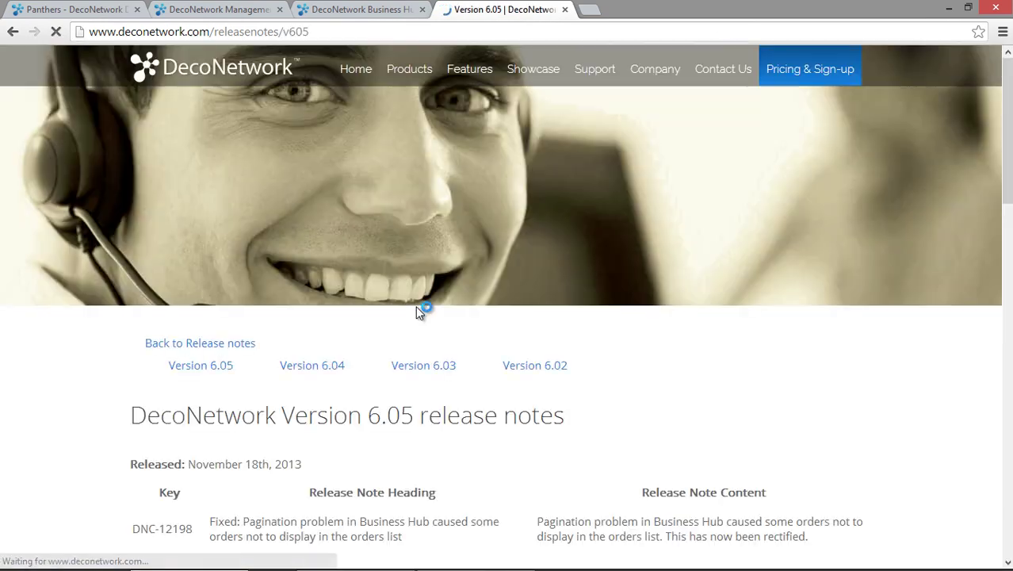
{"action": "left_click_drag", "start_coordinate": [1008, 91], "coordinate": [1006, 178]}
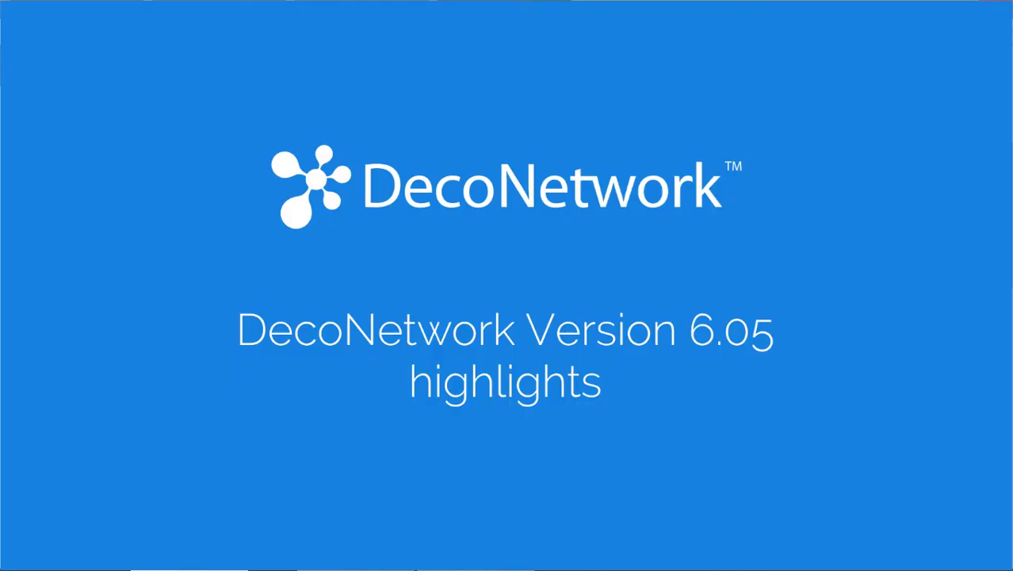